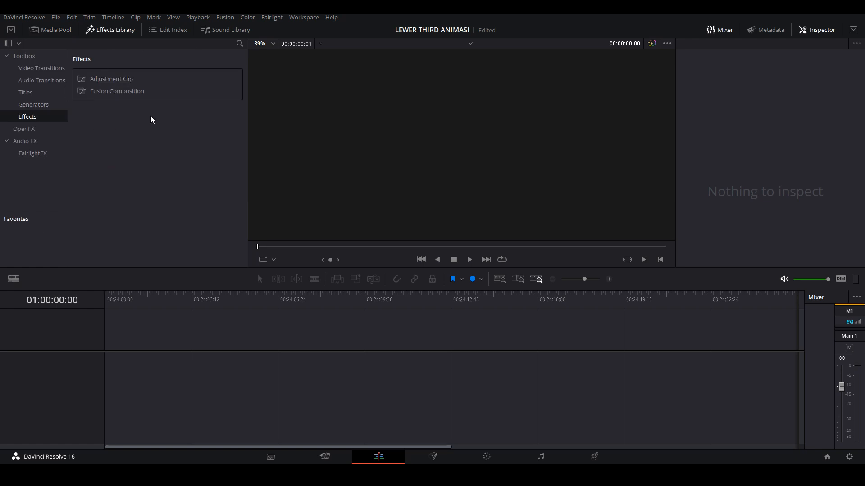
Place a Fusion Composition at the start of the empty timeline and open it on the Fusion page
left_click_drag(129, 91, 111, 360)
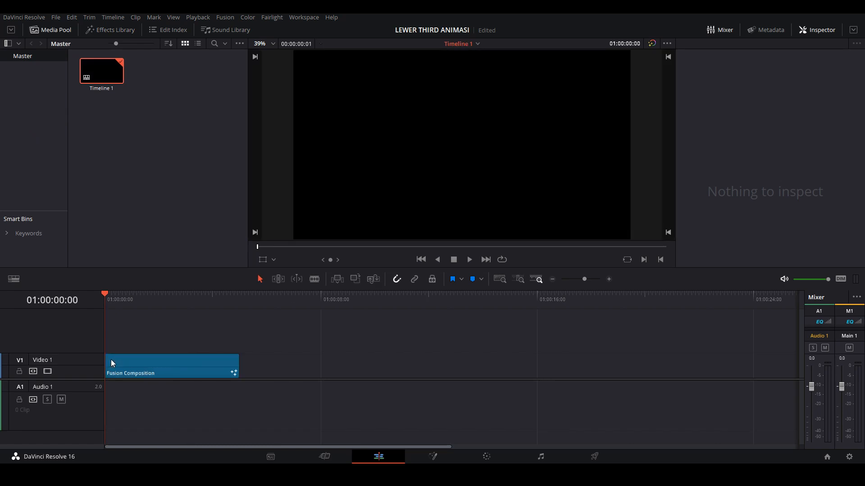
left_click_drag(148, 308, 144, 304)
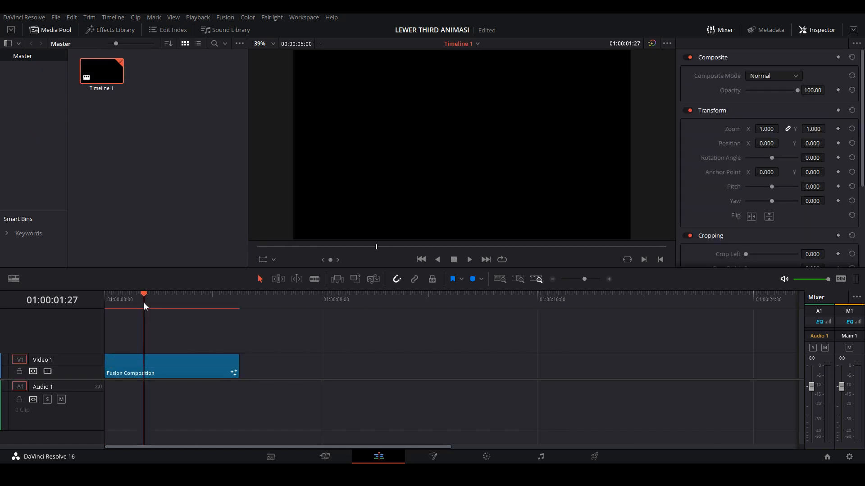
left_click(434, 456)
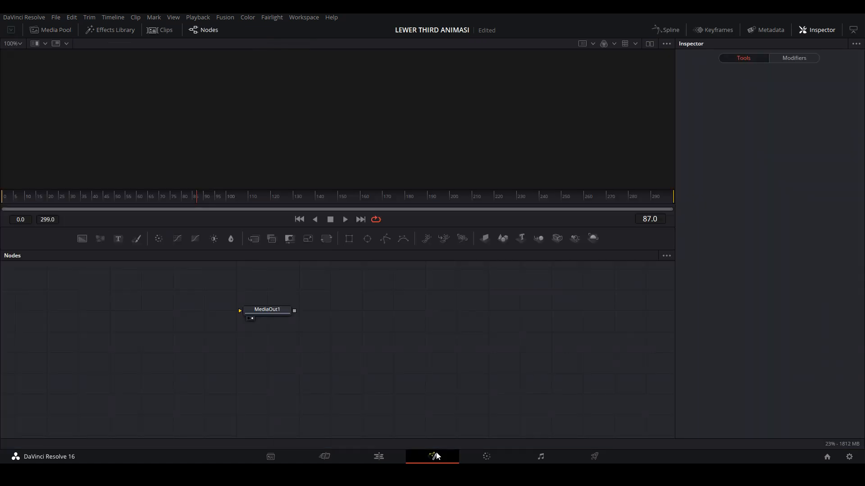
Check the node arrangement options and move the MediaOut1 node to the far right of the node graph
left_click_drag(275, 314, 532, 318)
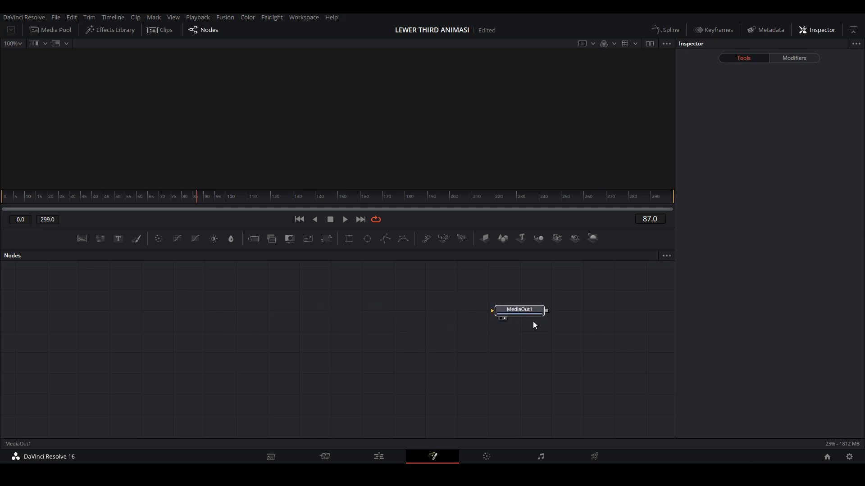
right_click(413, 306)
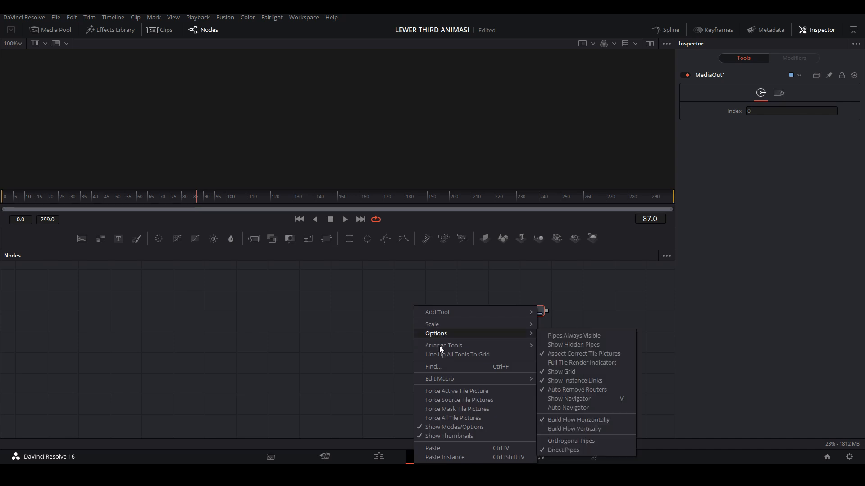
mouse_move(513, 347)
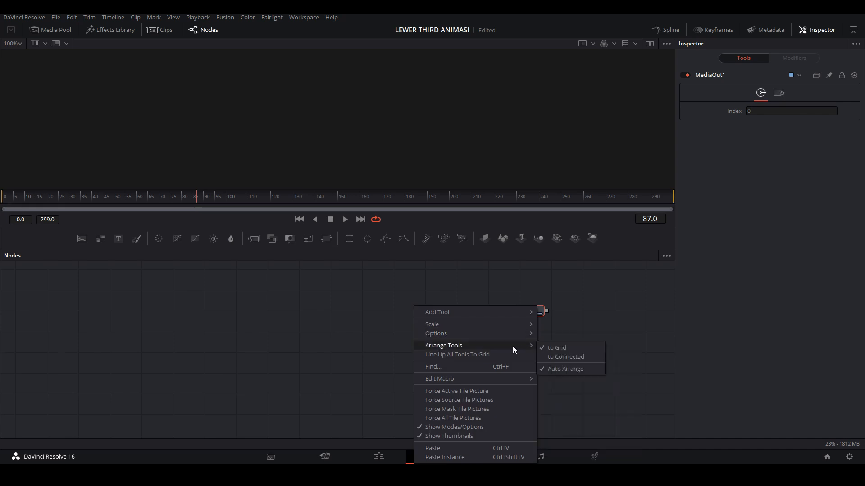
left_click(585, 323)
left_click_drag(525, 311, 574, 331)
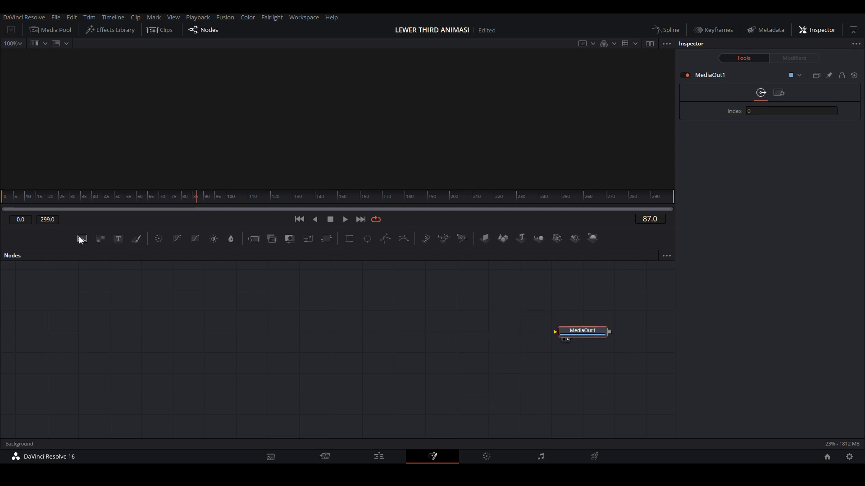
Add a Background node to the node graph and display it in the viewer
left_click_drag(80, 236, 101, 321)
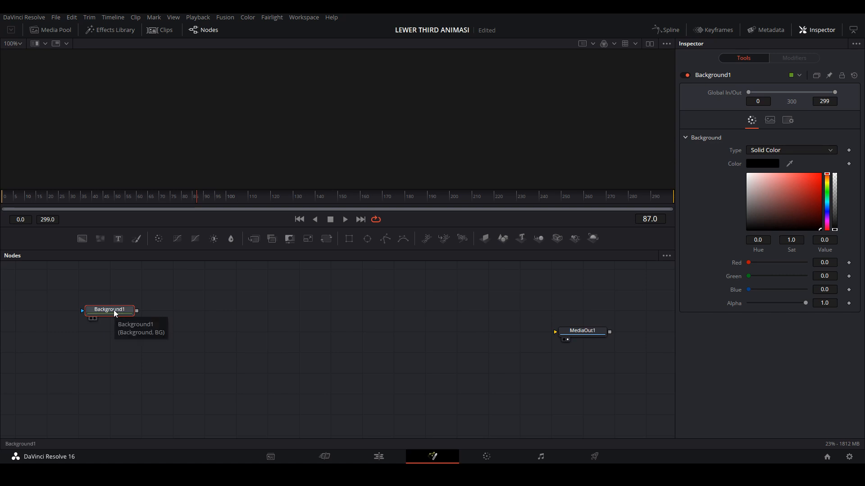
left_click_drag(114, 311, 331, 119)
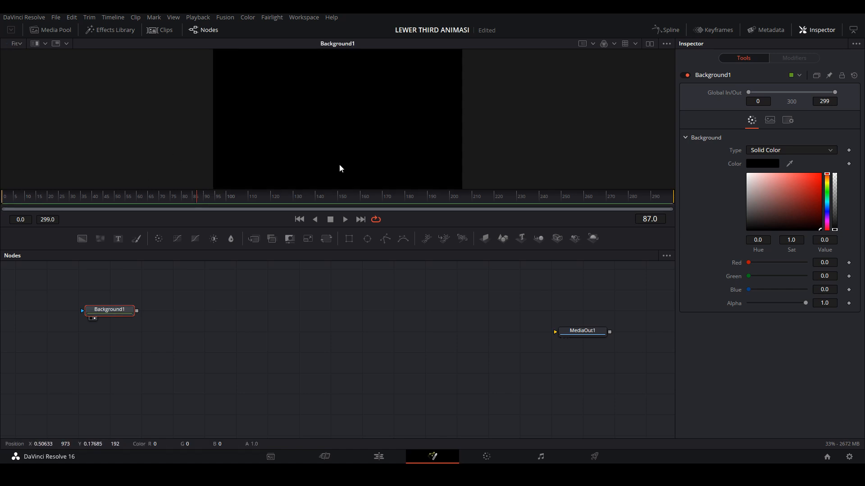
Bring YOUTUBE.png from the LOGO SOCIAL MEDIA PNG folder into the node graph, rename its node LOGOYOUTUBE and move it above the centre
left_click(268, 475)
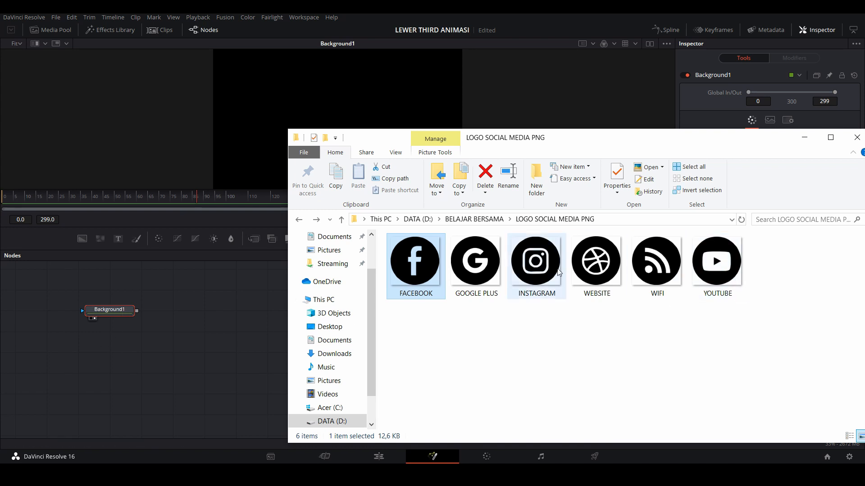
left_click_drag(728, 289, 122, 287)
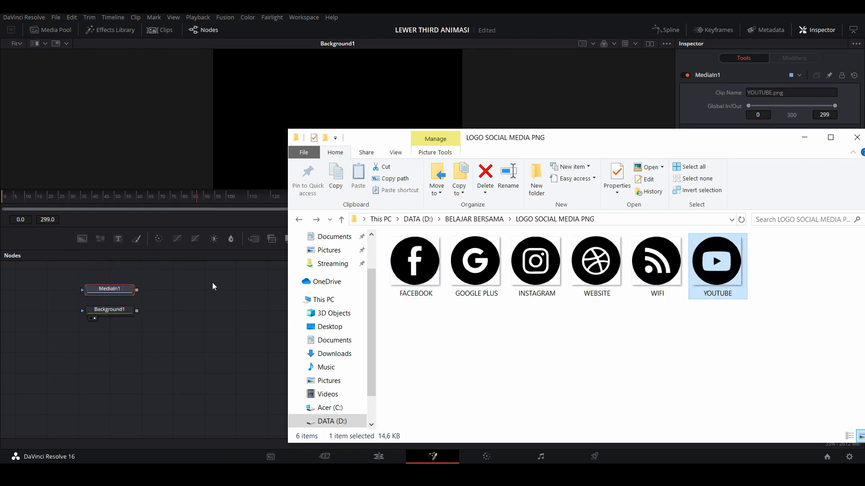
key("F2")
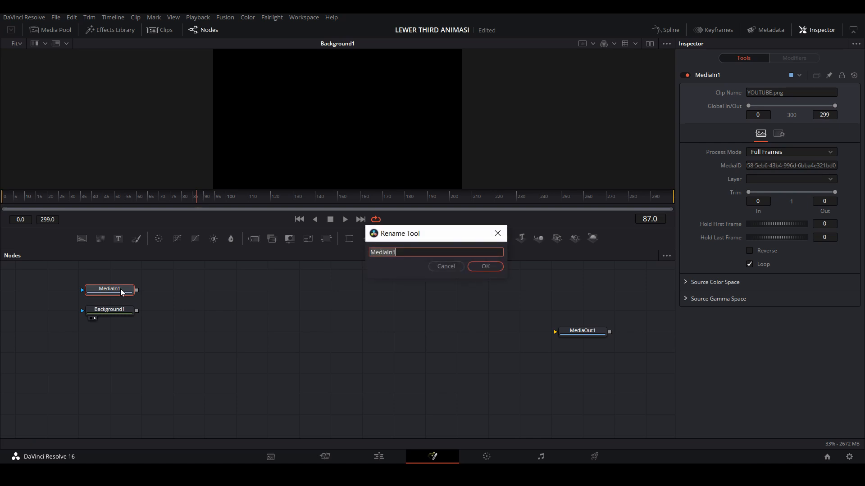
type("LOGO YOUTUBE")
key("Return")
left_click_drag(122, 292, 360, 287)
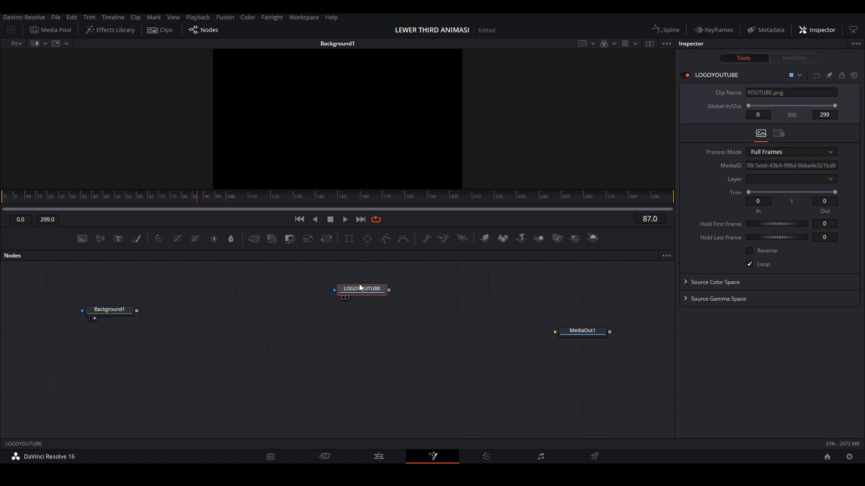
Line up Background1 with MediaOut1 and change its fill to a linear gradient with a red start colour, value about 0.945
left_click_drag(121, 312, 142, 333)
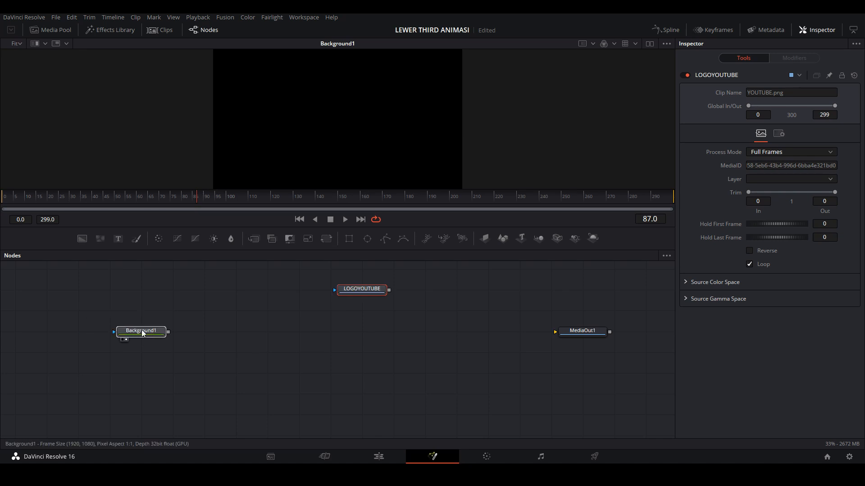
left_click(146, 335)
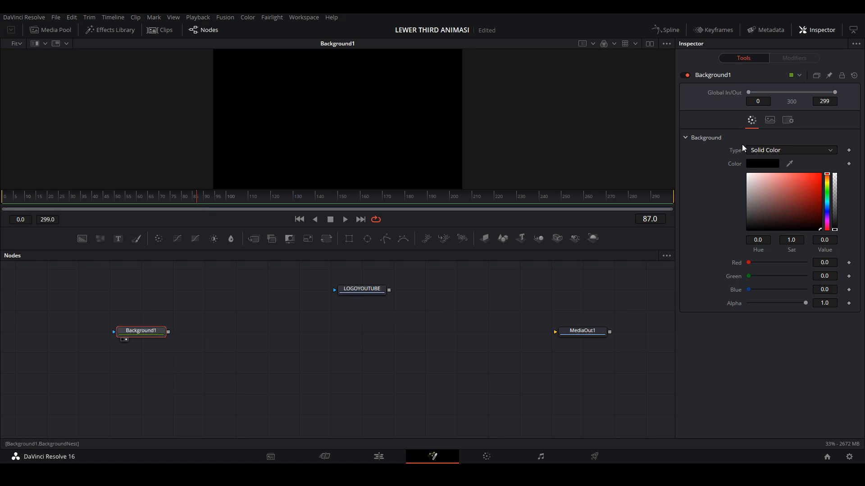
left_click(781, 154)
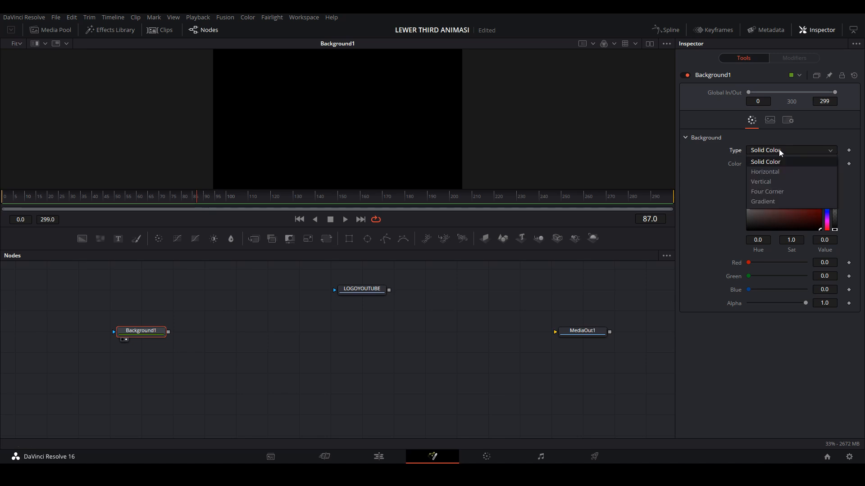
left_click(766, 201)
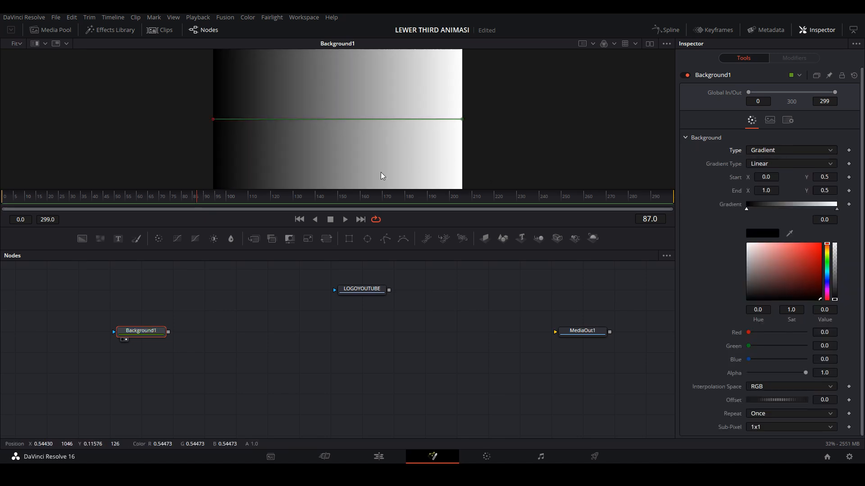
left_click_drag(806, 280, 833, 250)
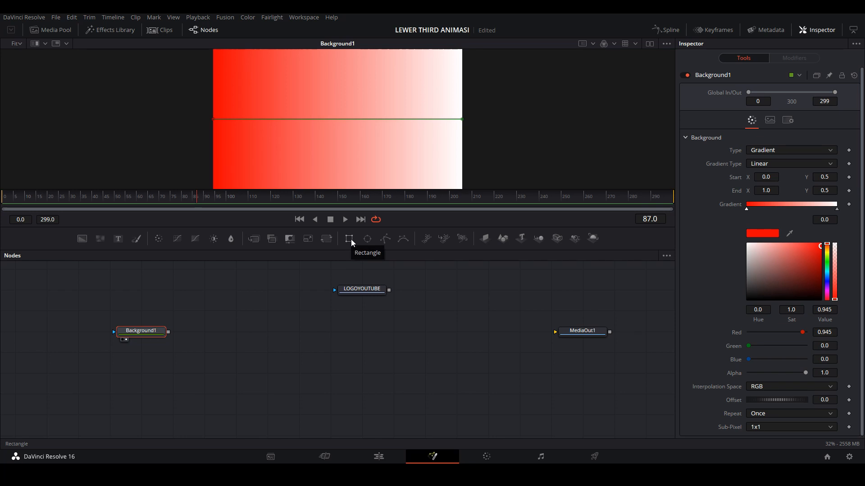
Mask Background1 with a Rectangle about 0.78 wide and 0.307 high
left_click_drag(350, 240, 145, 334)
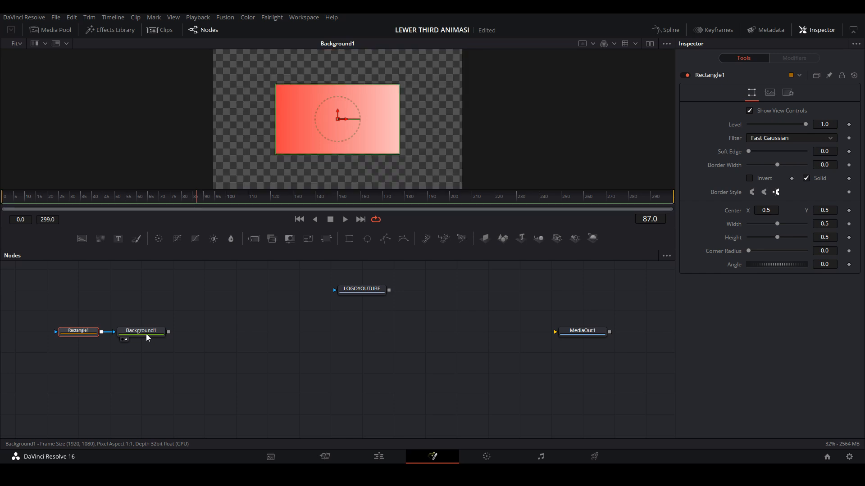
left_click_drag(139, 188, 166, 279)
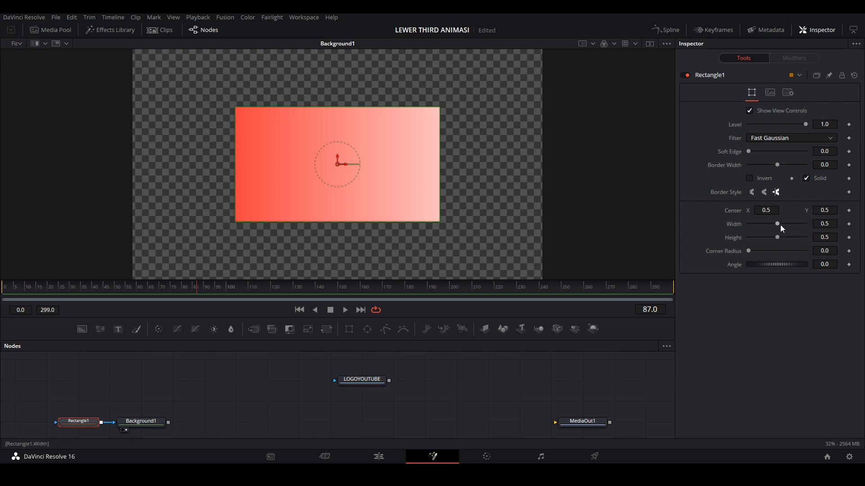
mouse_move(779, 224)
left_mouse_down()
mouse_move(799, 227)
mouse_move(764, 241)
mouse_move(793, 227)
left_mouse_up()
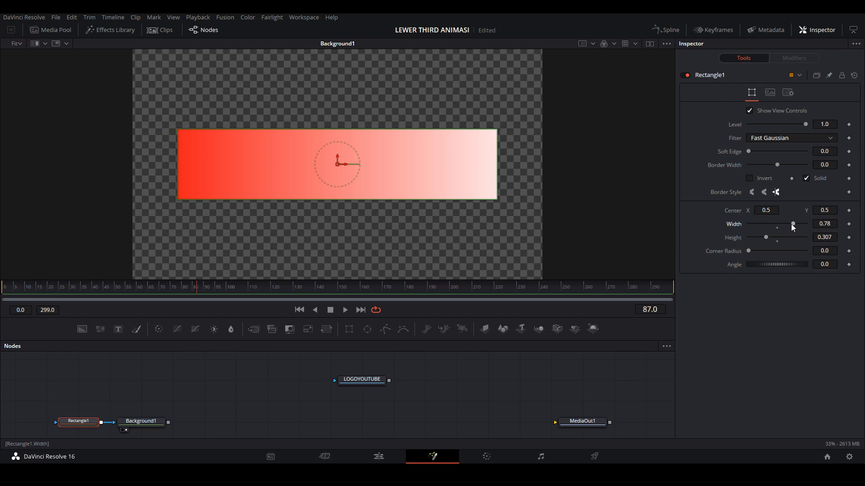
Reposition the LOGOYOUTUBE node and merge it over Background1
left_click_drag(212, 421, 241, 397)
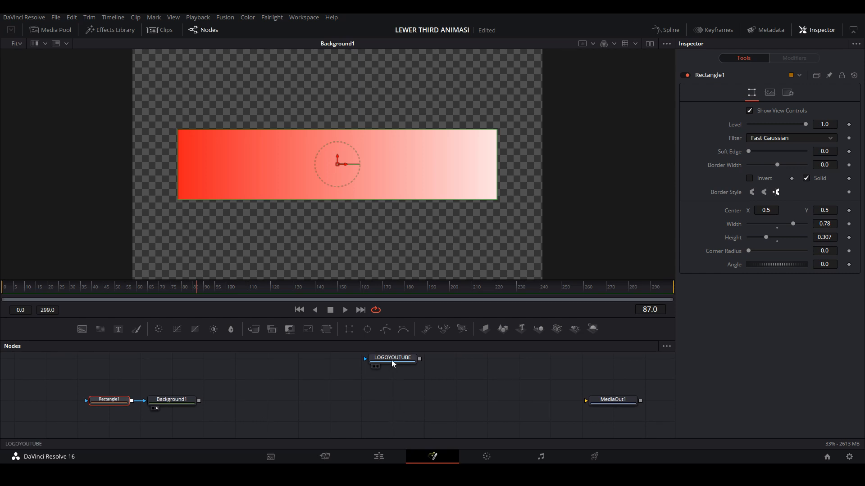
left_click_drag(391, 360, 370, 366)
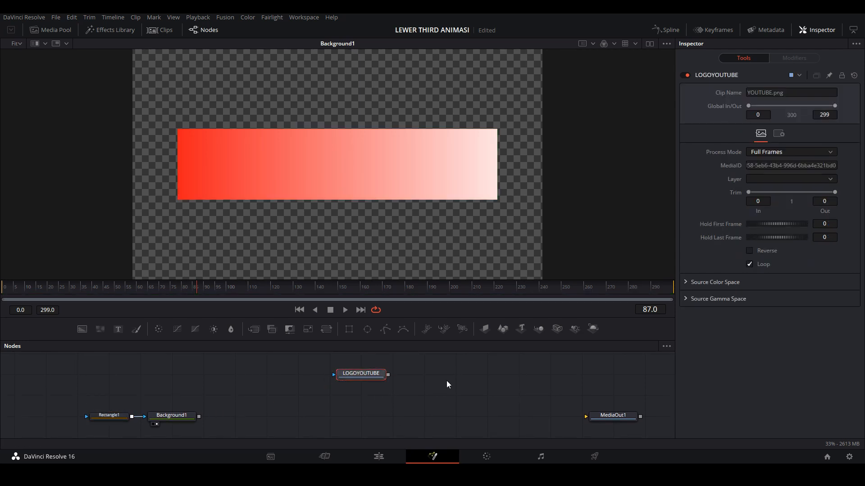
left_click_drag(388, 375, 198, 417)
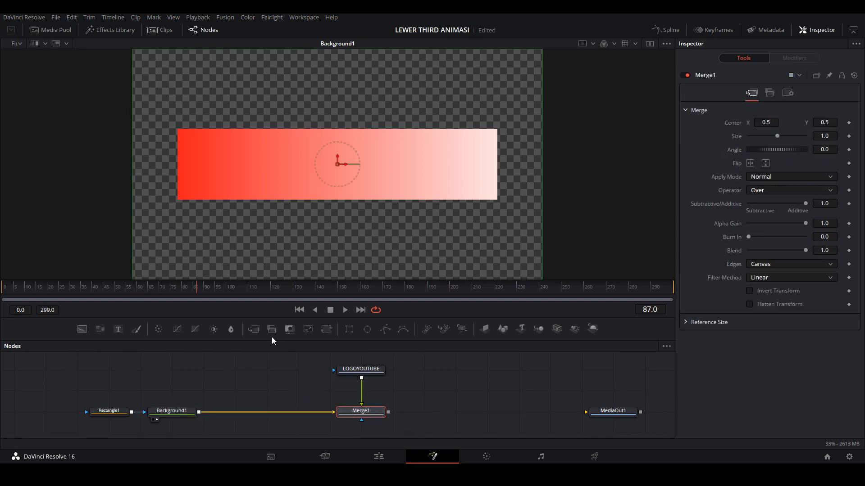
Set the Merge1 operator to Atop and display Merge1 in the viewer
left_click_drag(115, 280, 121, 245)
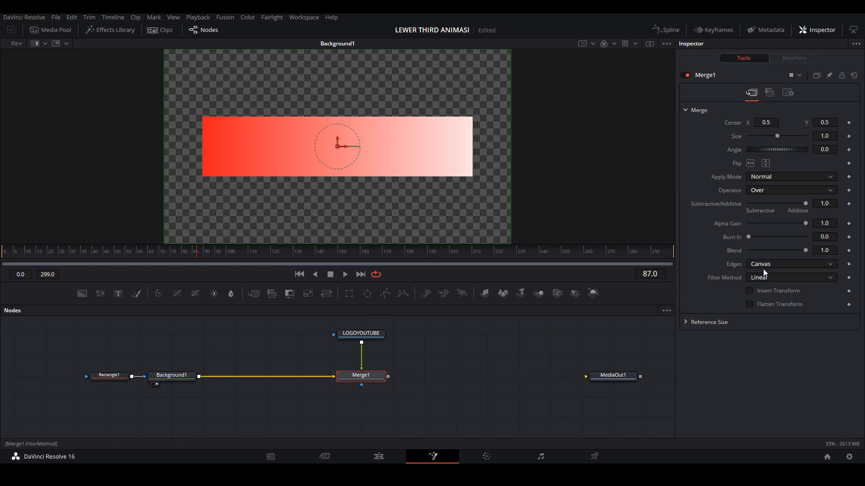
left_click(768, 190)
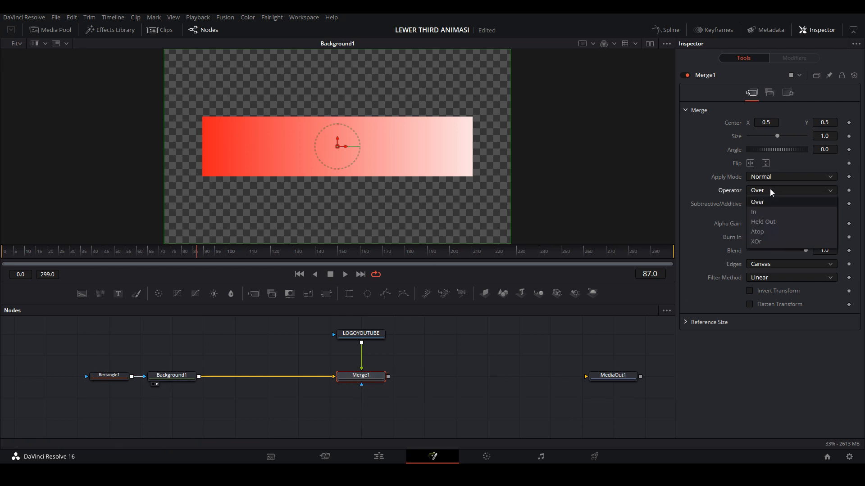
left_click(765, 232)
left_click_drag(364, 376, 364, 211)
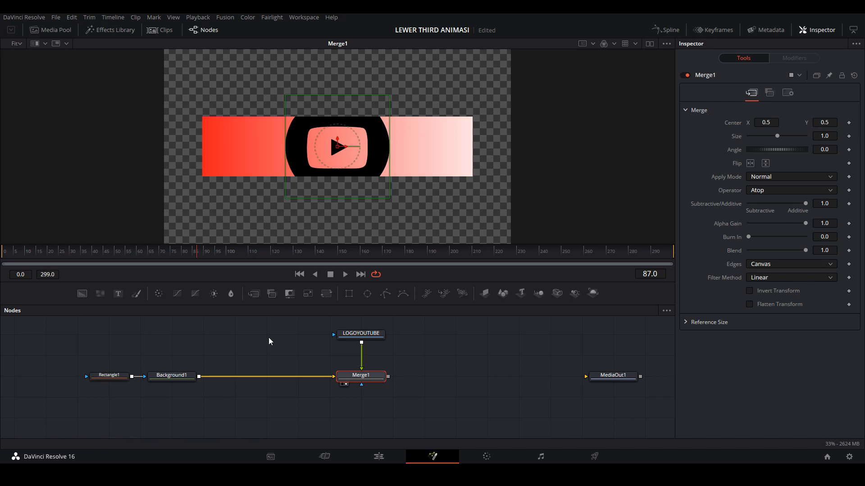
Raise the LOGOYOUTUBE node for more space and merge a new Background node with it
left_click_drag(269, 338, 277, 365)
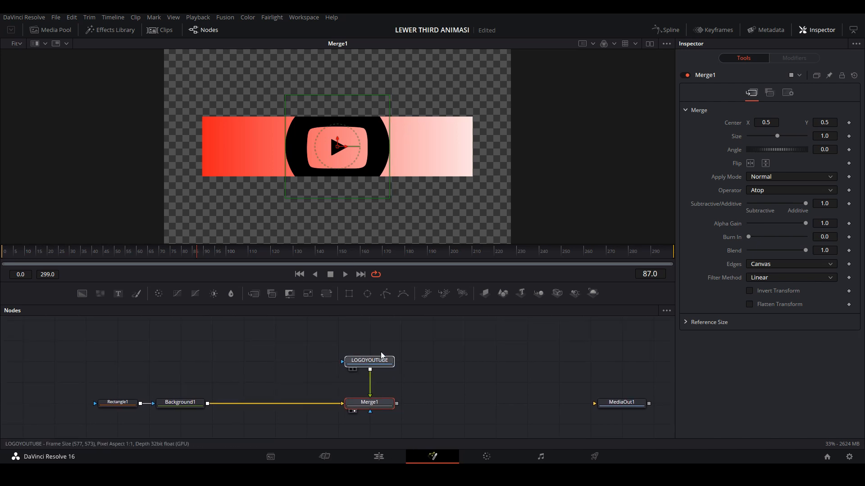
left_click_drag(381, 363, 381, 343)
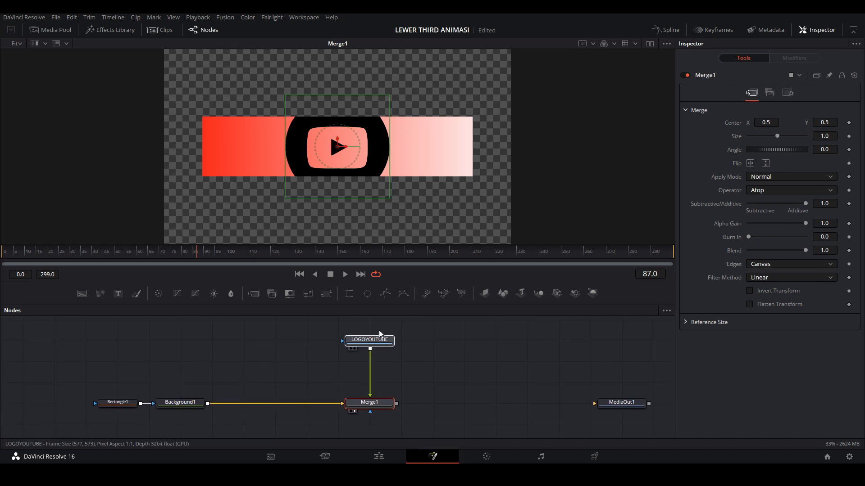
left_click(377, 343)
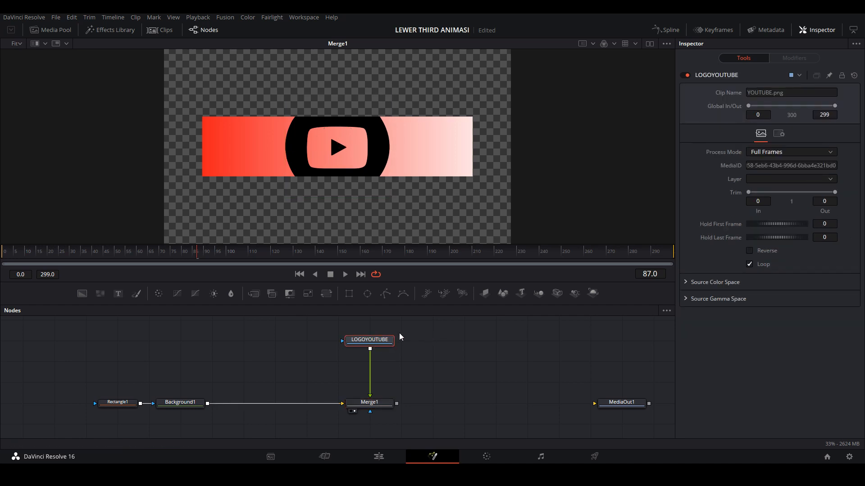
key("ctrl+space")
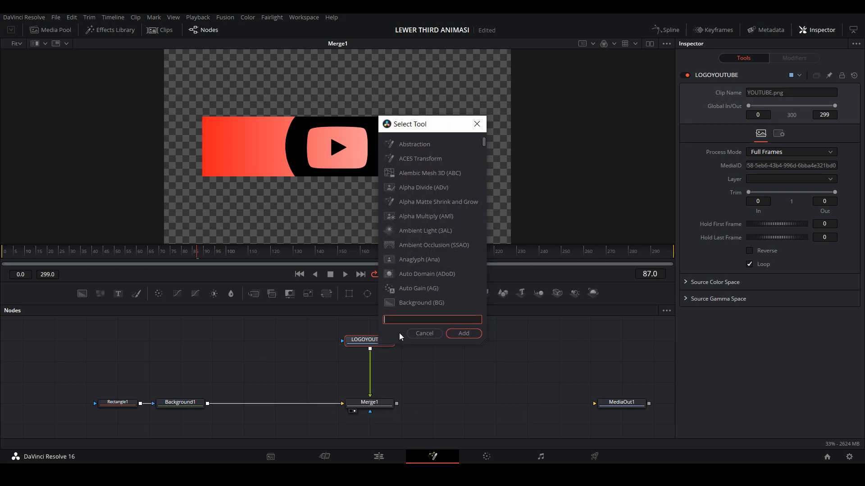
type("BG")
key("Return")
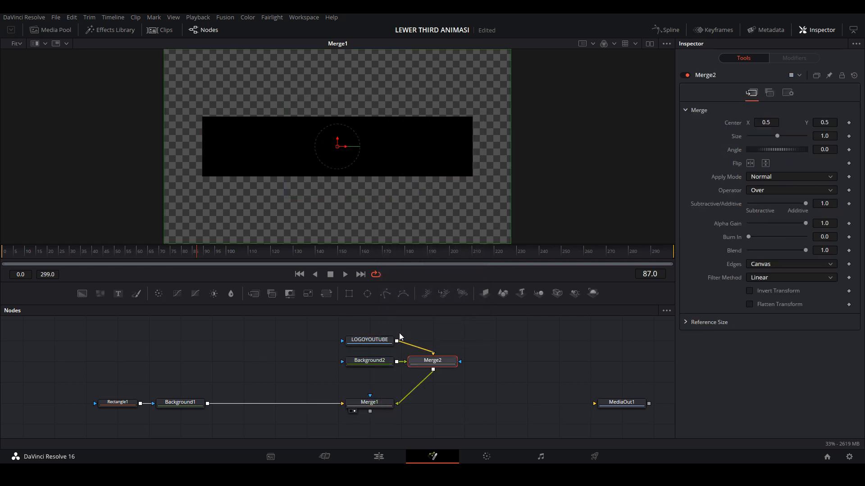
Move Background2 and Merge2 in the node graph so Merge2 sits directly between LOGOYOUTUBE and Merge1
left_click(372, 362)
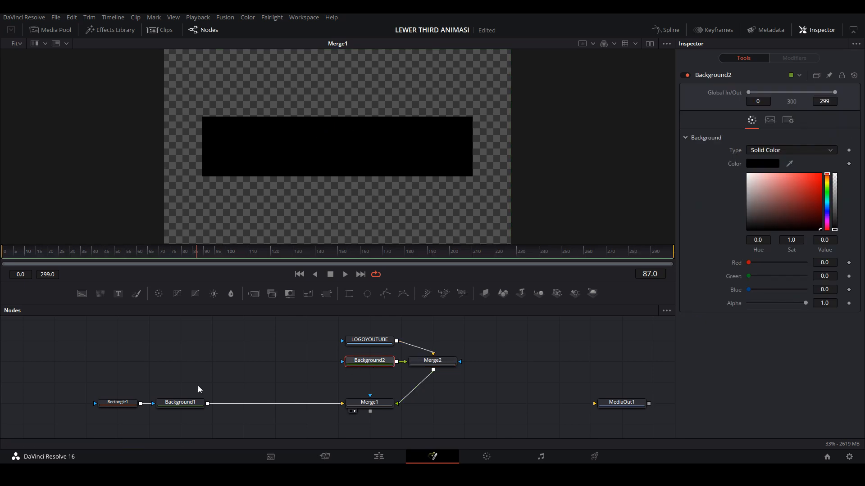
left_click(182, 403)
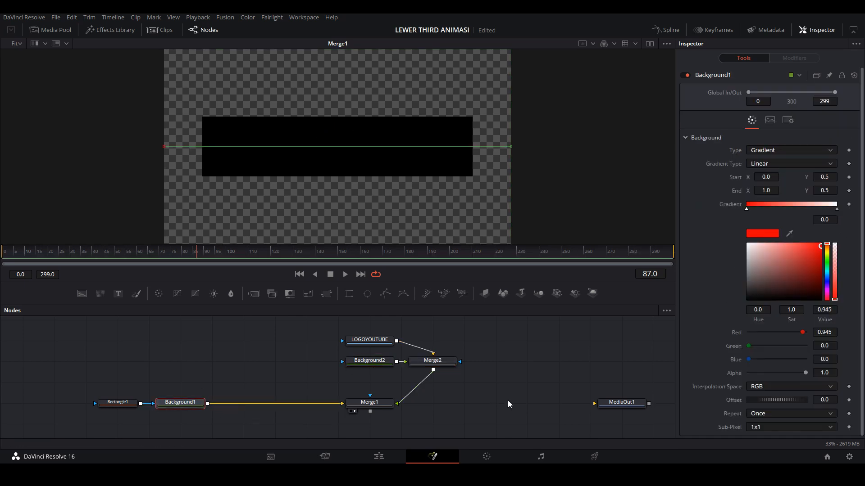
left_click(443, 363)
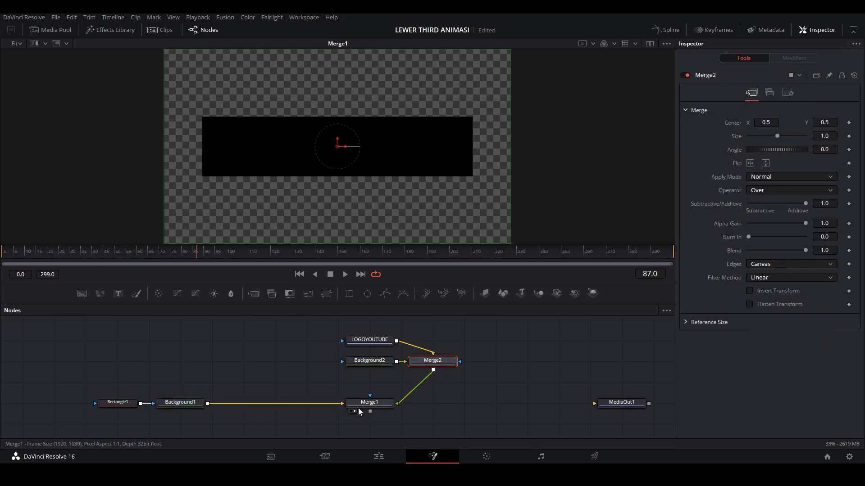
left_click_drag(492, 375, 329, 367)
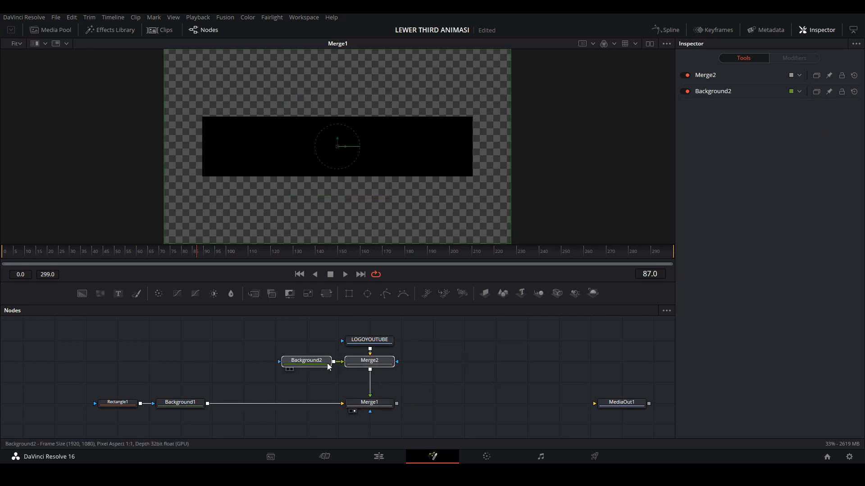
left_click(376, 361)
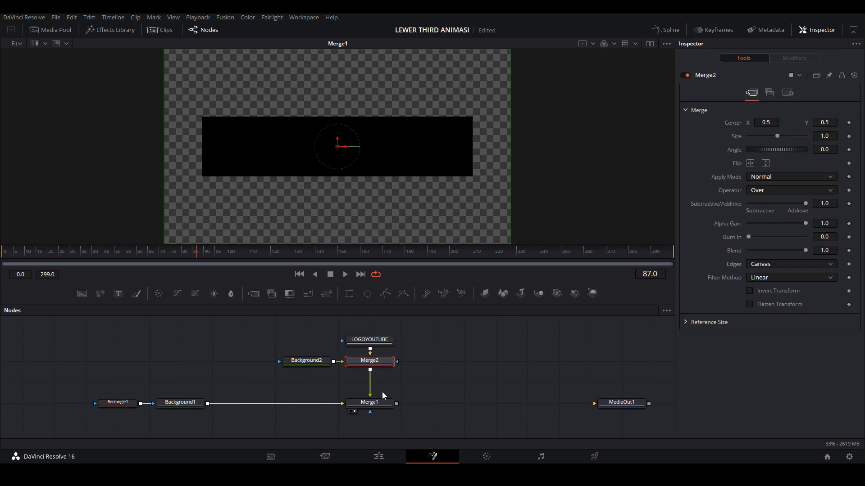
Set Background2's solid colour to a muted red, with saturation about 0.693 and value about 0.661
left_click_drag(372, 403, 405, 223)
left_click(300, 361)
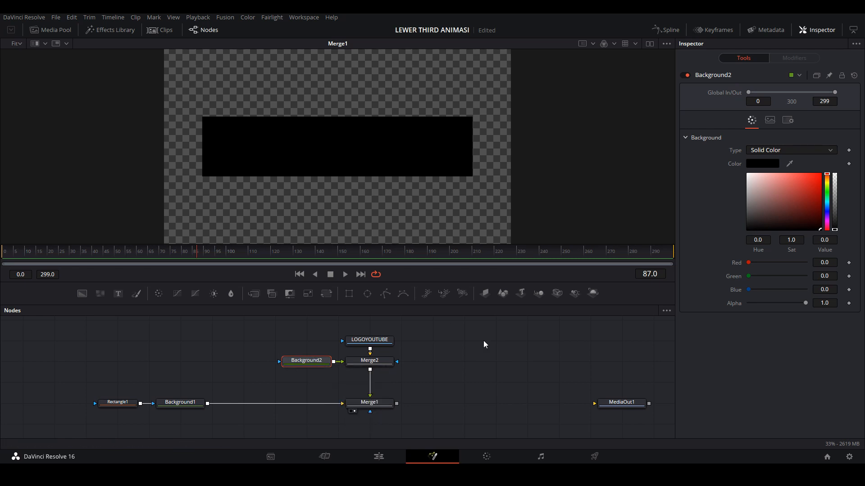
left_click(799, 192)
mouse_move(800, 194)
left_mouse_down()
mouse_move(812, 188)
mouse_move(798, 193)
left_mouse_up()
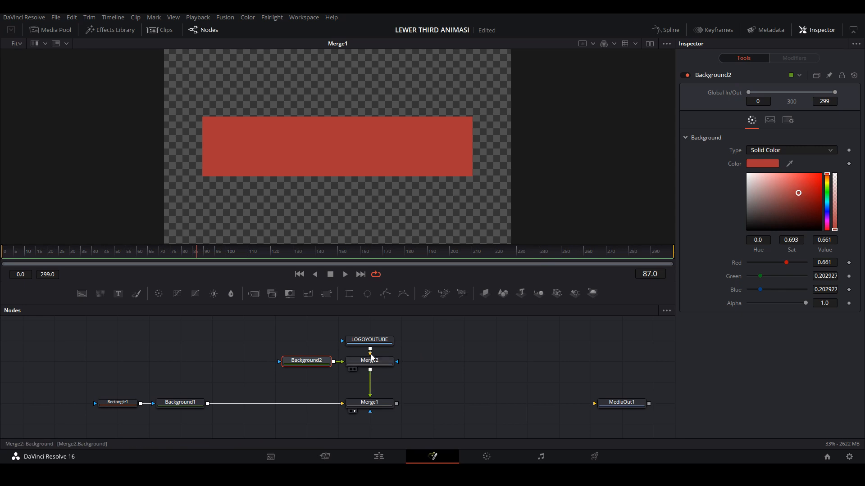
Set the Merge2 operator to In and Background2's colour to a fully saturated red with value about 0.709
left_click(377, 365)
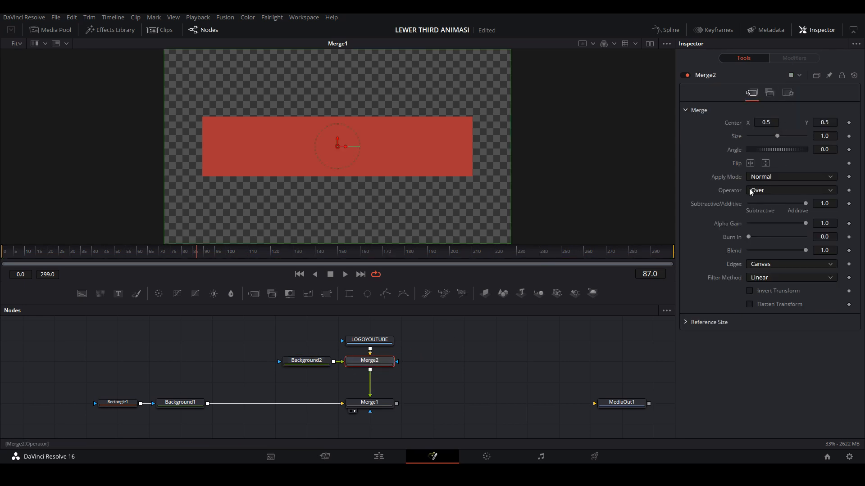
left_click(761, 190)
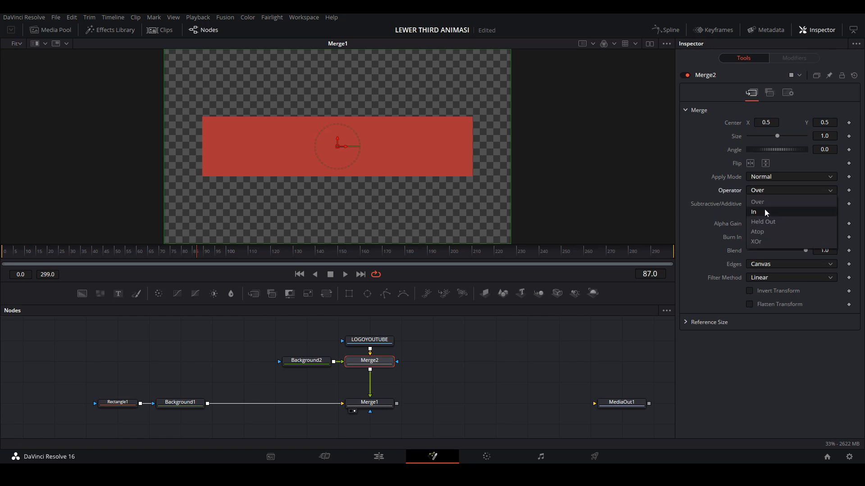
left_click(766, 213)
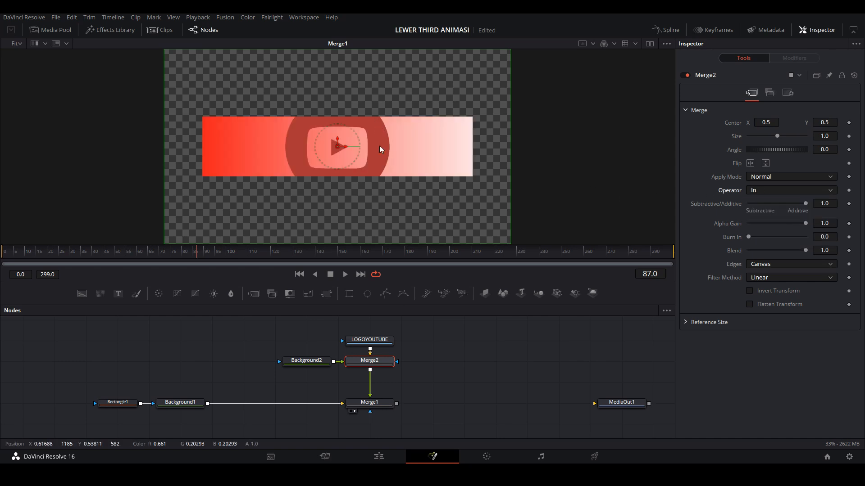
left_click(310, 363)
mouse_move(801, 202)
left_mouse_down()
mouse_move(805, 185)
mouse_move(743, 195)
mouse_move(817, 175)
mouse_move(835, 204)
mouse_move(831, 193)
left_mouse_up()
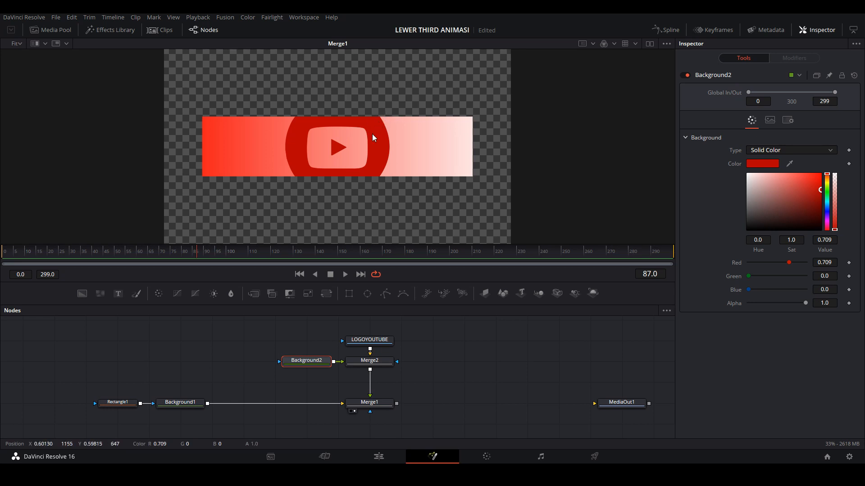
Insert a Transform (Xf) node between Merge2 and Merge1
left_click(388, 363)
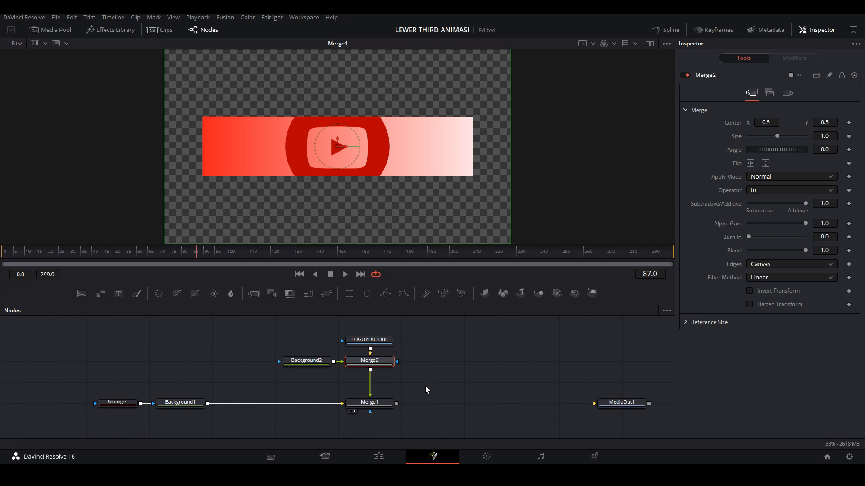
key("ctrl+space")
type("BG")
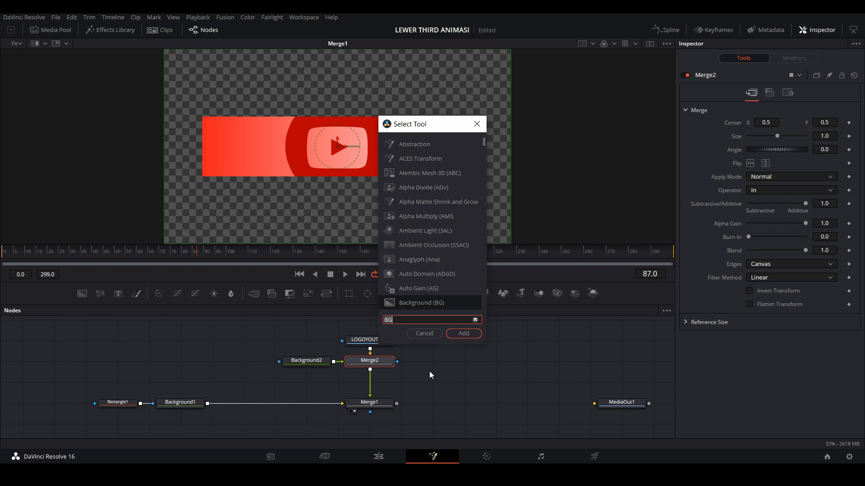
key("BackSpace")
key("BackSpace")
type("XF")
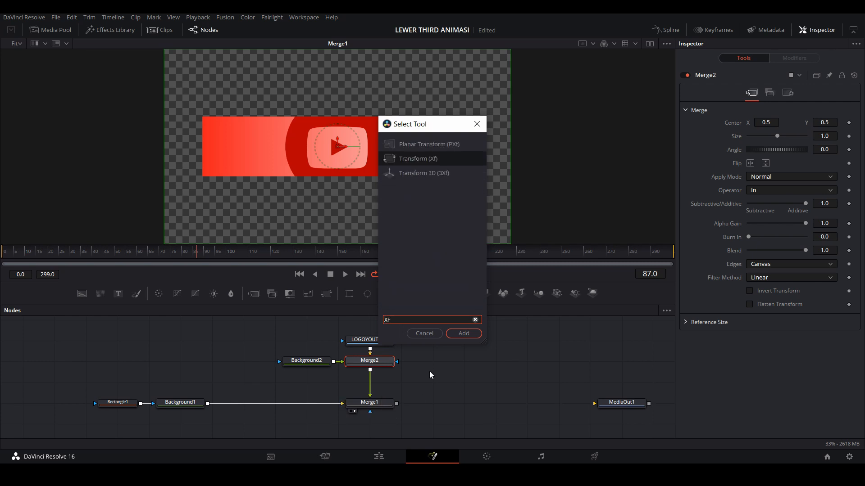
key("Return")
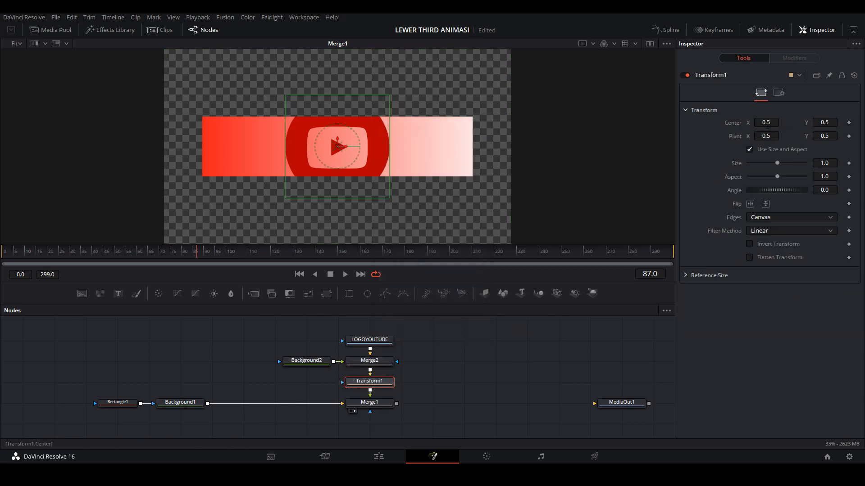
Shrink the logo with Transform1 to size about 0.558 and shift its centre X to about 1.417
left_click_drag(767, 126, 815, 127)
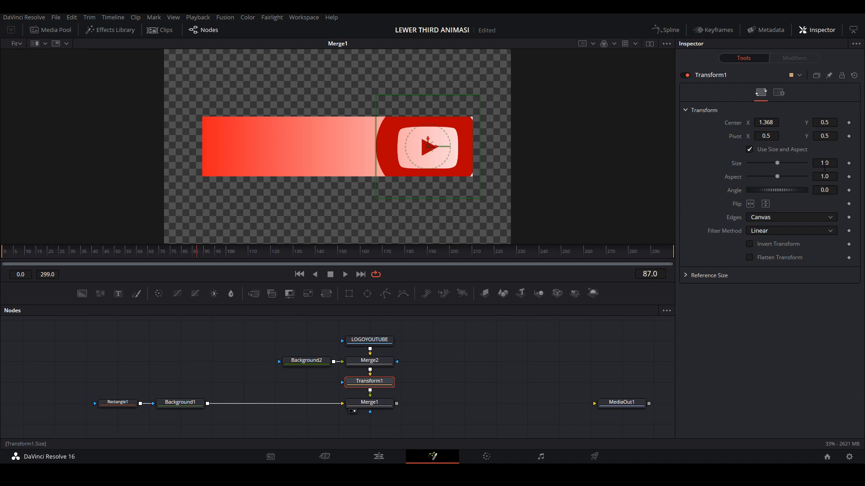
left_click_drag(824, 165, 805, 164)
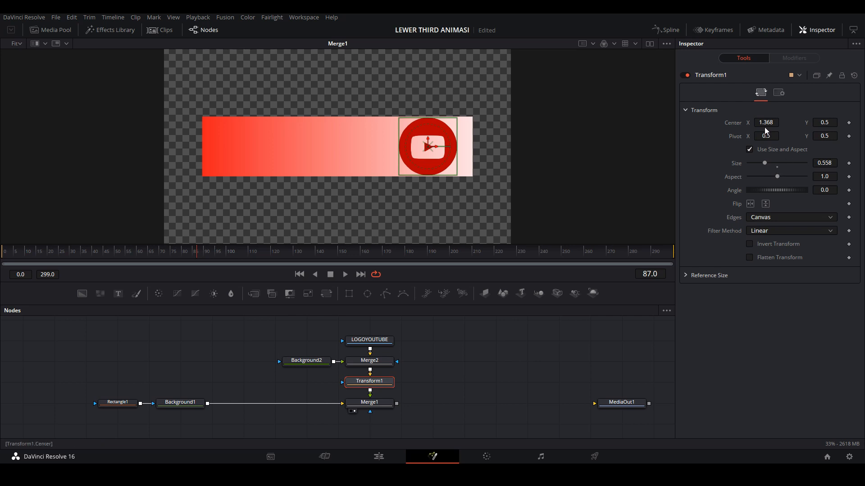
left_click_drag(766, 122, 771, 122)
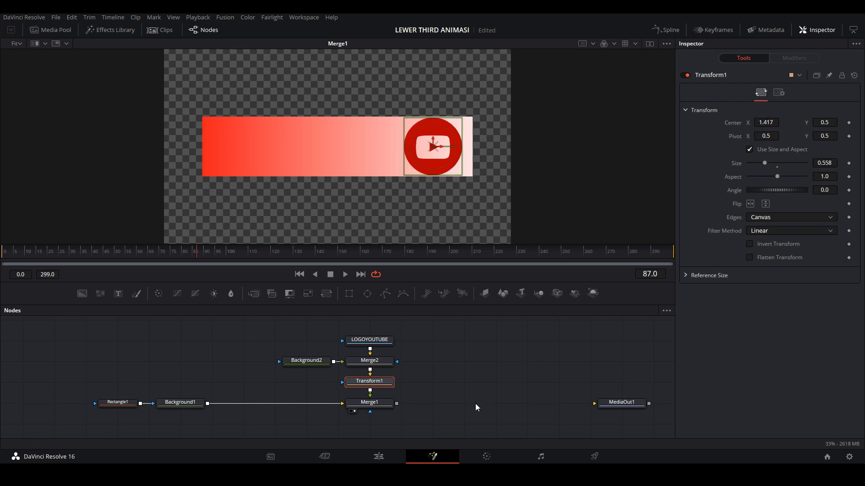
Round the bar by setting Rectangle1's corner radius to about 0.449
left_click_drag(476, 408, 487, 359)
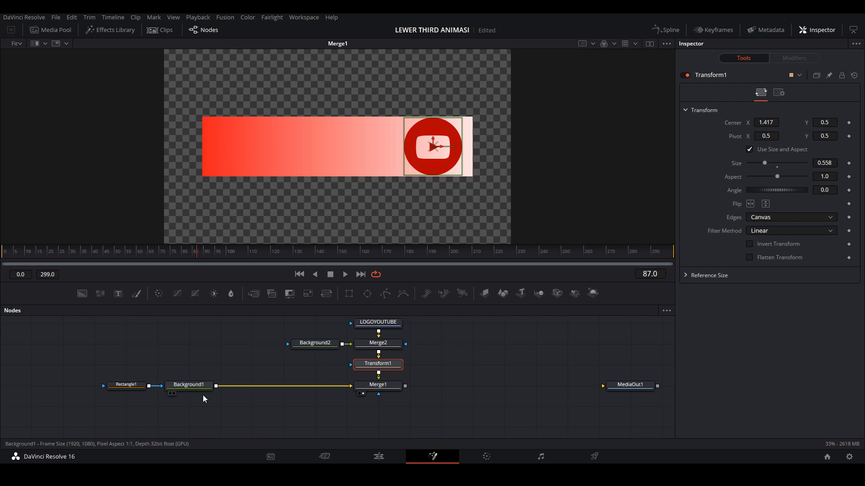
left_click(132, 390)
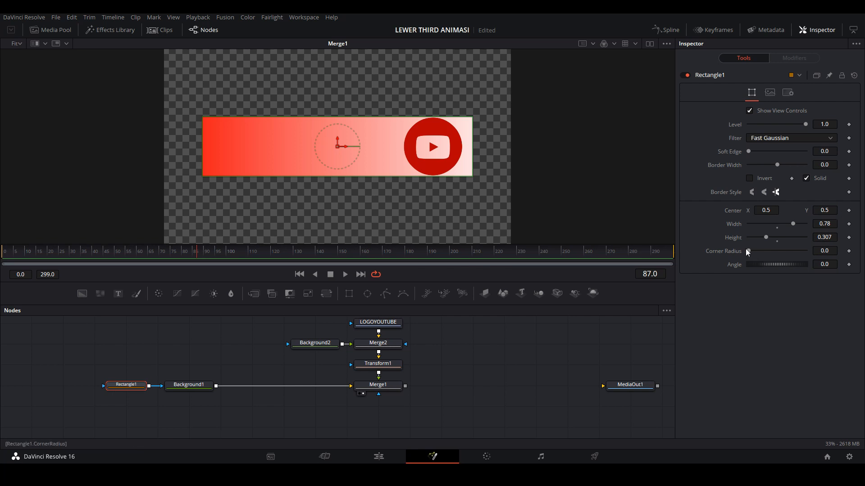
left_click_drag(750, 250, 774, 248)
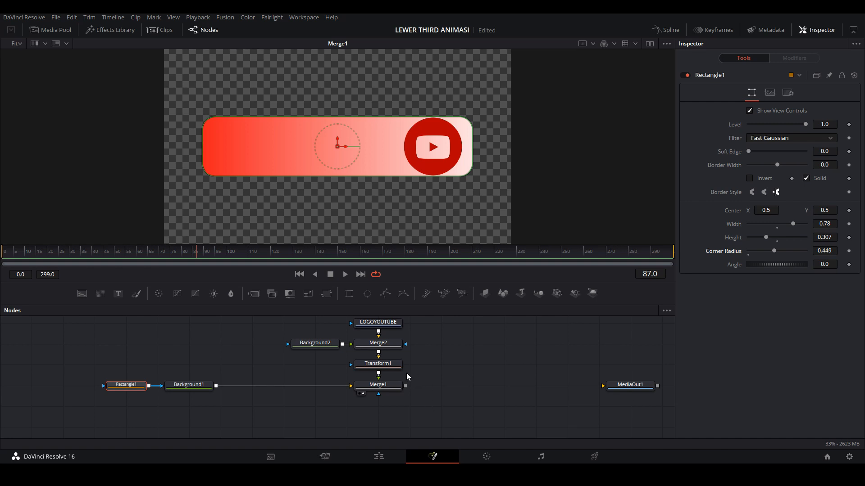
Add a Text+ node in the free space below Background1
left_click(384, 387)
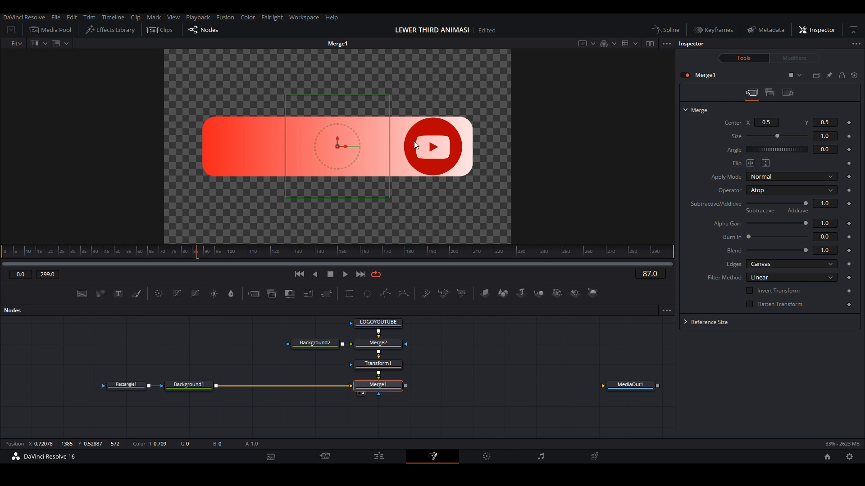
left_click_drag(479, 388, 496, 347)
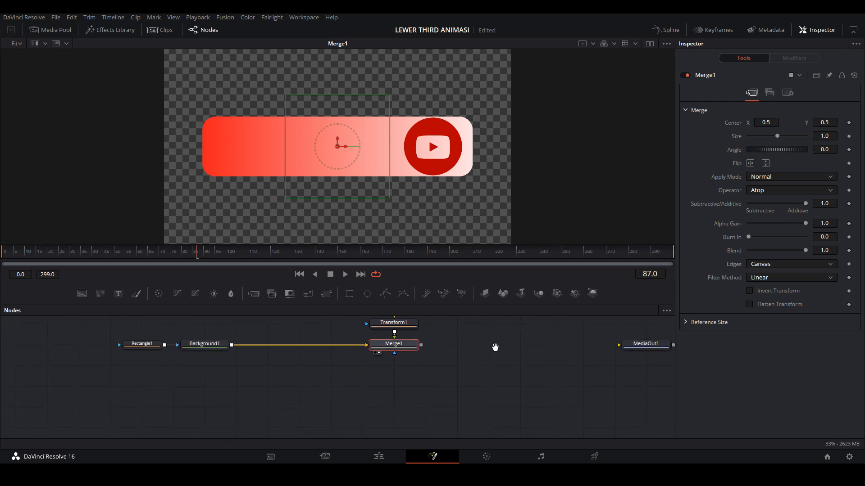
left_click_drag(101, 243, 144, 218)
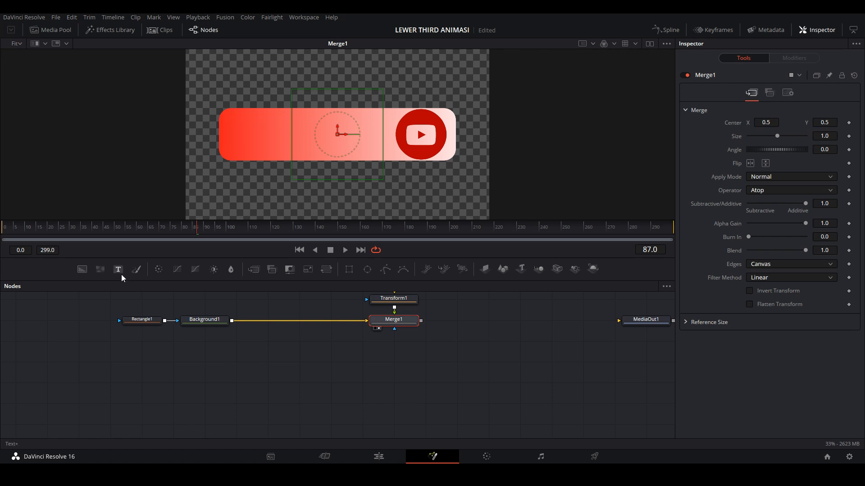
left_click_drag(121, 275, 188, 382)
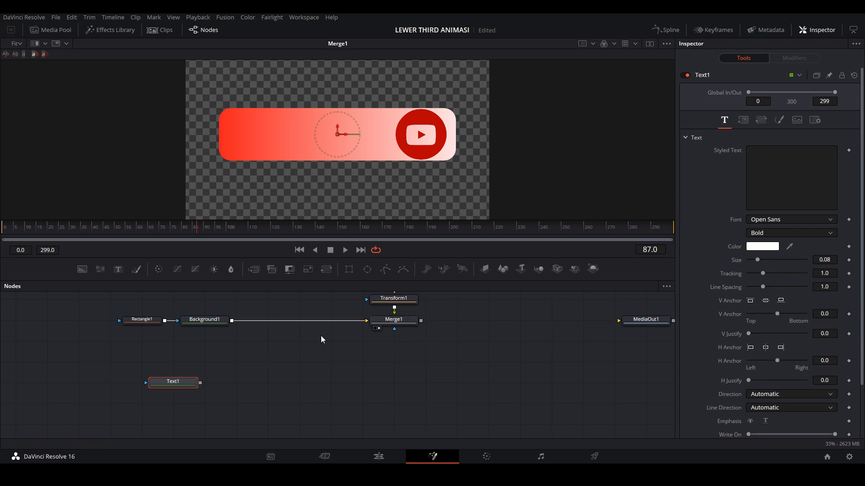
mouse_move(201, 383)
left_mouse_down()
mouse_move(223, 386)
mouse_move(412, 342)
mouse_move(423, 322)
mouse_move(426, 344)
mouse_move(238, 386)
mouse_move(201, 382)
left_mouse_up()
left_click_drag(420, 321, 182, 386)
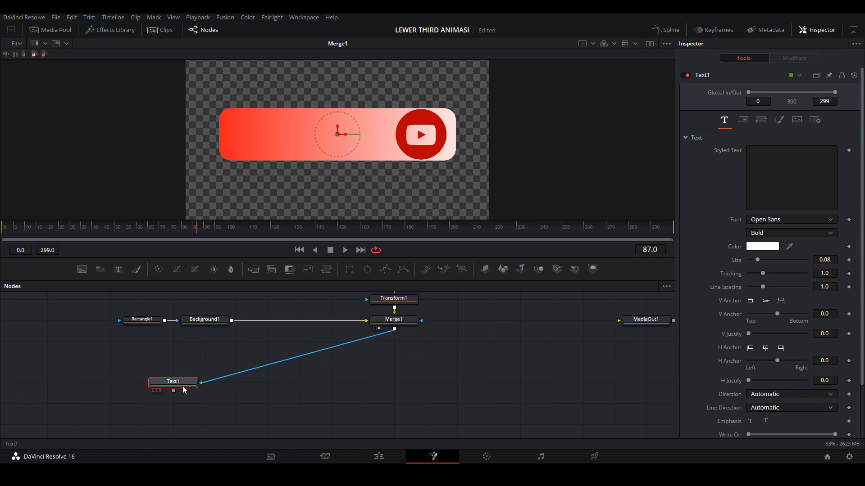
key("ctrl+z")
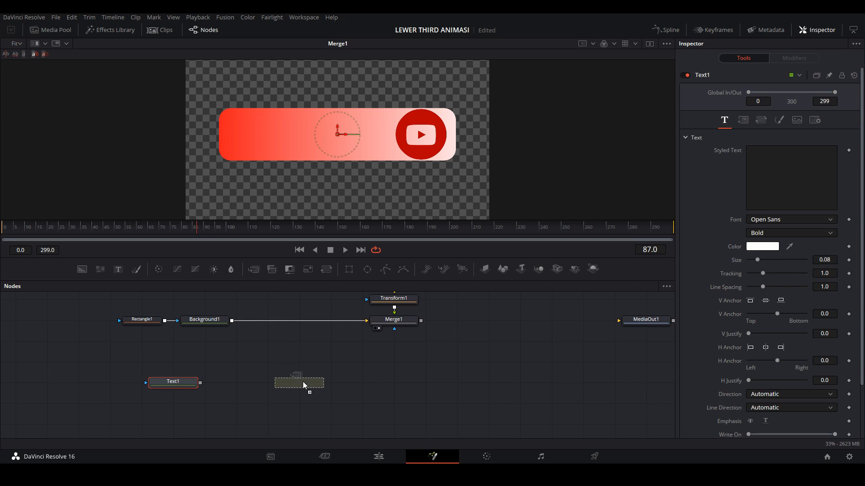
Add a Merge node directly below Merge1, with Text1 as its background input and Merge1 as its foreground
left_click_drag(303, 385, 303, 384)
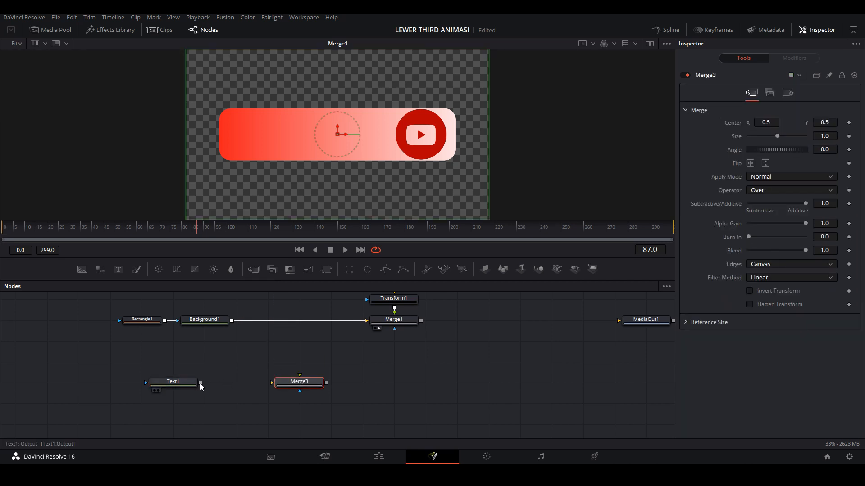
left_click_drag(200, 383, 289, 384)
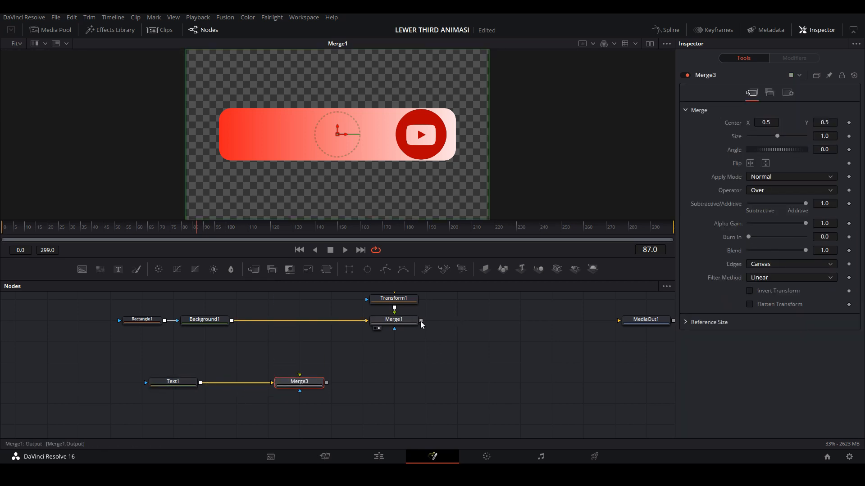
left_click_drag(421, 321, 397, 374)
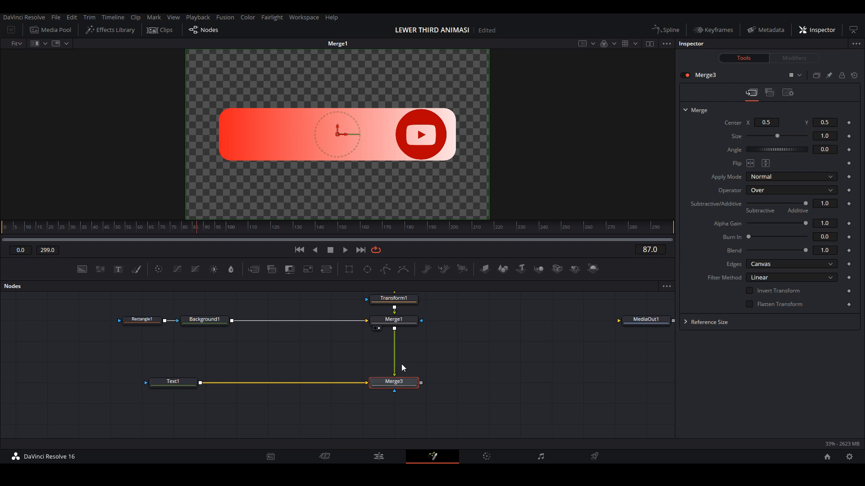
Enter the lowercase text "bay" as Text1's styled text, and select Merge3
left_click(166, 382)
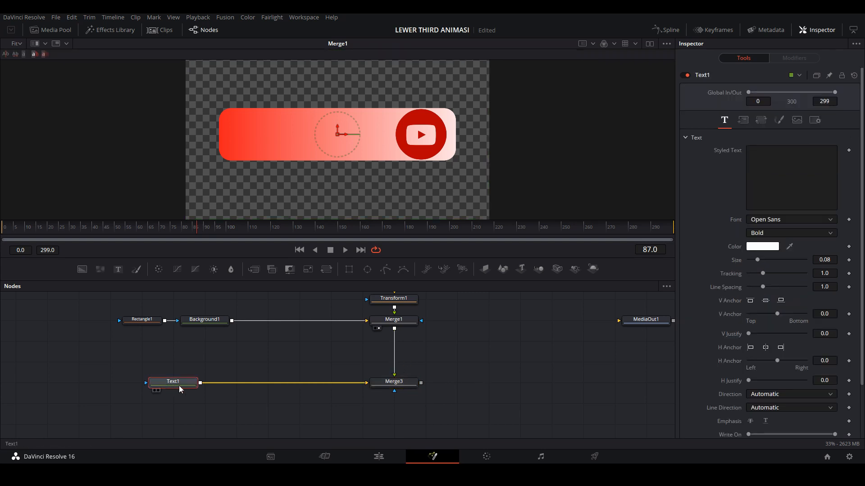
left_click(775, 162)
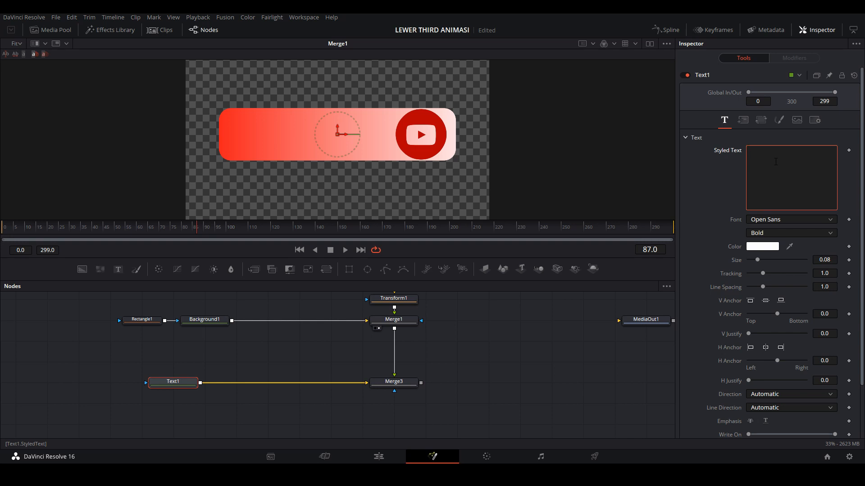
key("Caps_Lock")
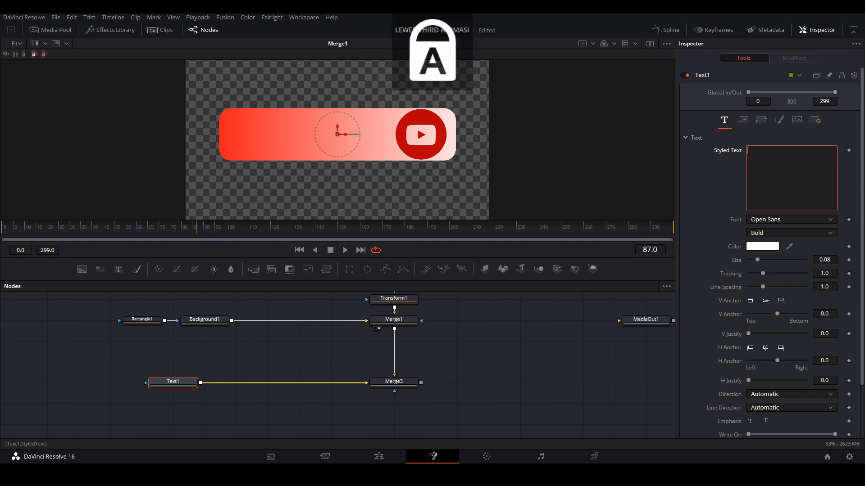
type("A")
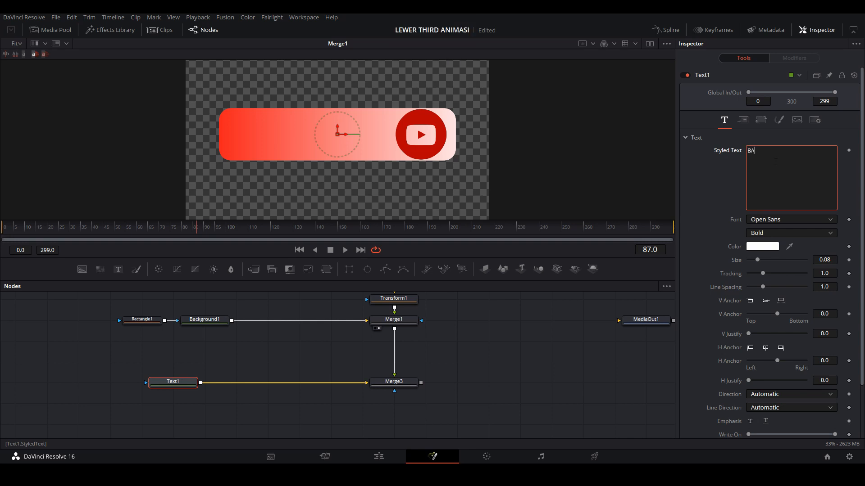
key("BackSpace")
key("BackSpace")
key("Caps_Lock")
type("bay")
left_click(403, 383)
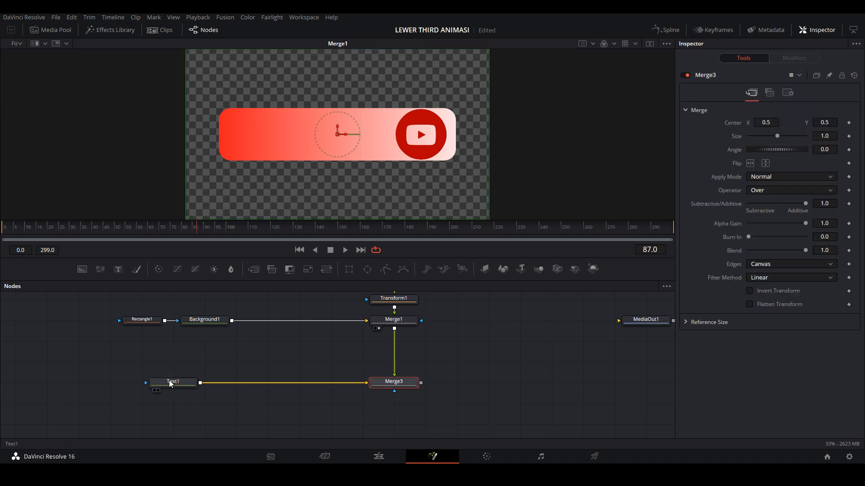
Swap Merge3's background and foreground inputs so that Text1 becomes the foreground over Merge1
left_click(171, 384)
left_click(388, 382)
left_click(173, 386)
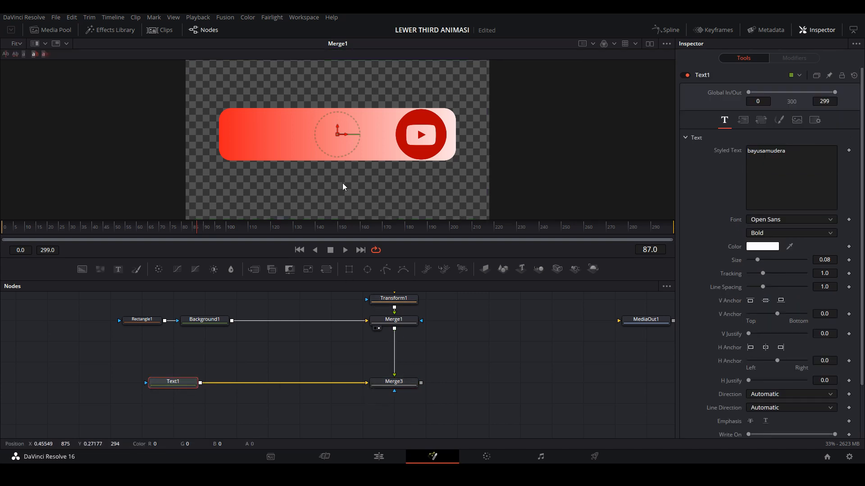
left_click(417, 384)
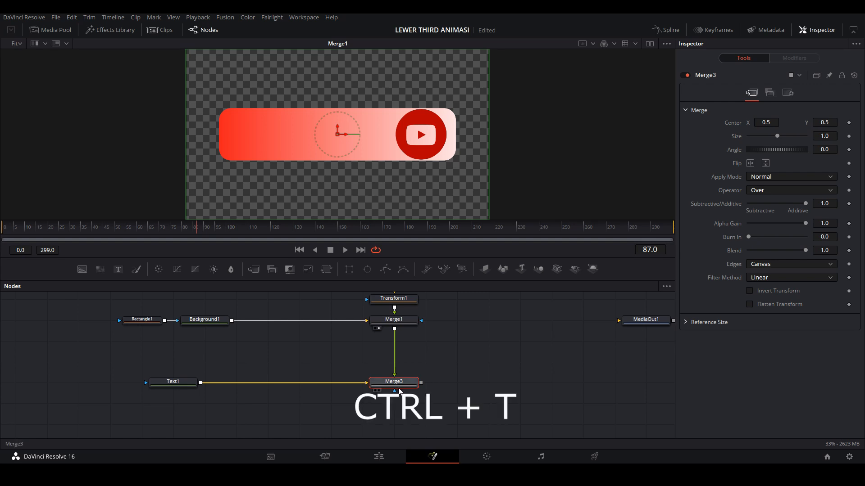
key("ctrl+t")
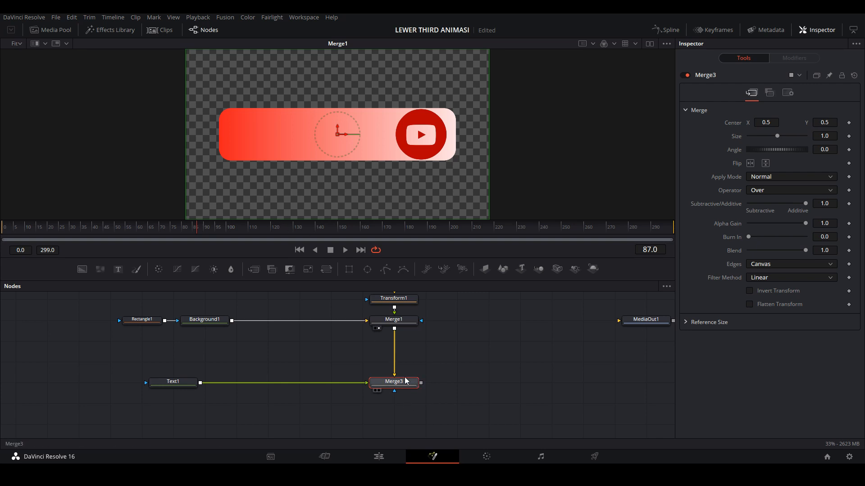
Show Merge3 in the viewer and set its center to X 0.326, Y 0.563
key("1")
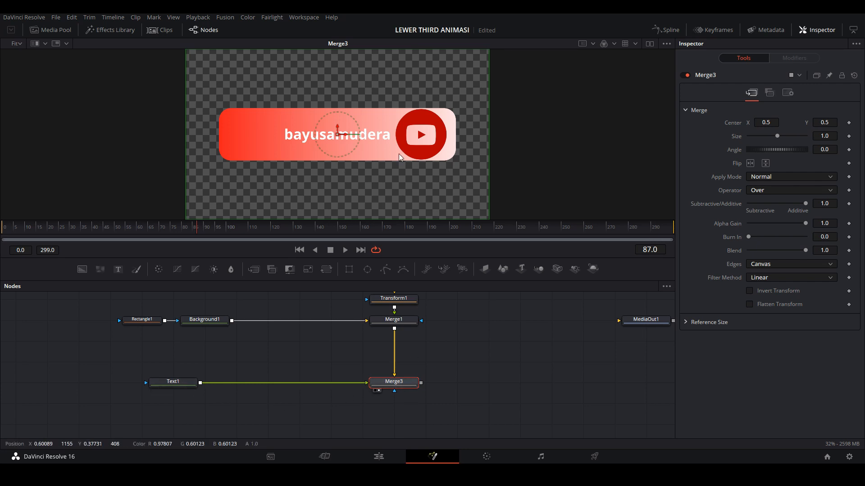
left_click_drag(774, 123, 743, 123)
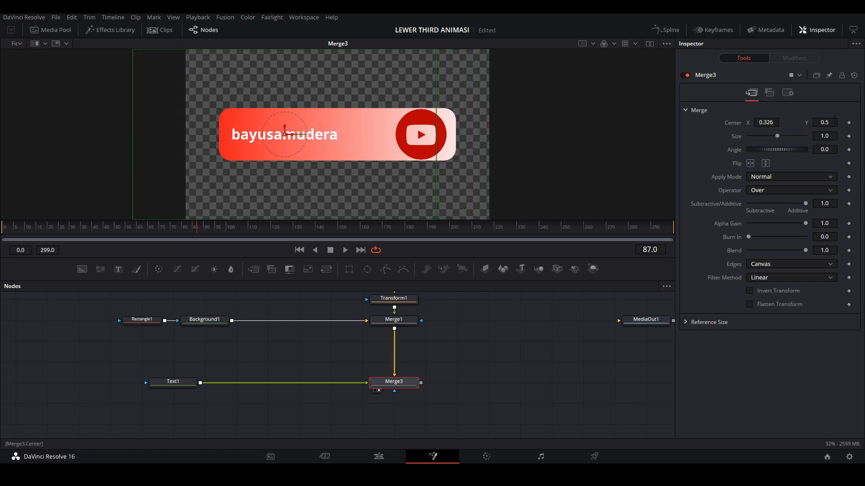
left_click_drag(825, 122, 832, 123)
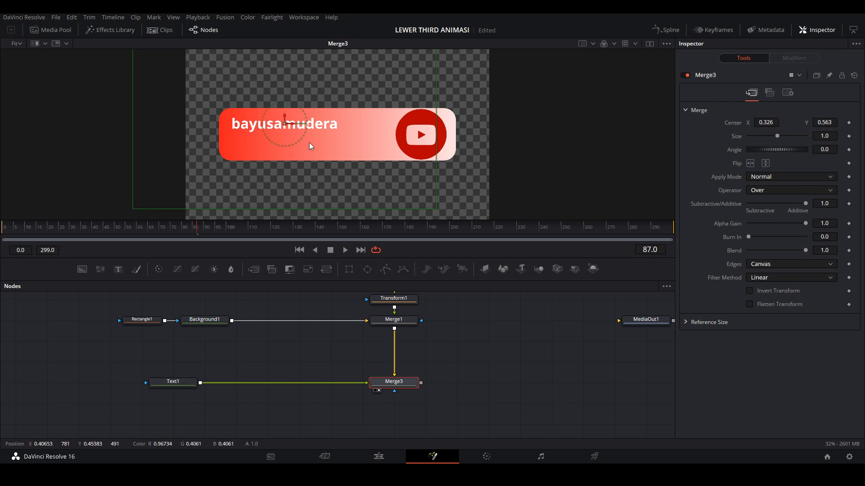
Duplicate Text1 and place the resulting new merge node in line between Text1 and Merge3
left_click(181, 384)
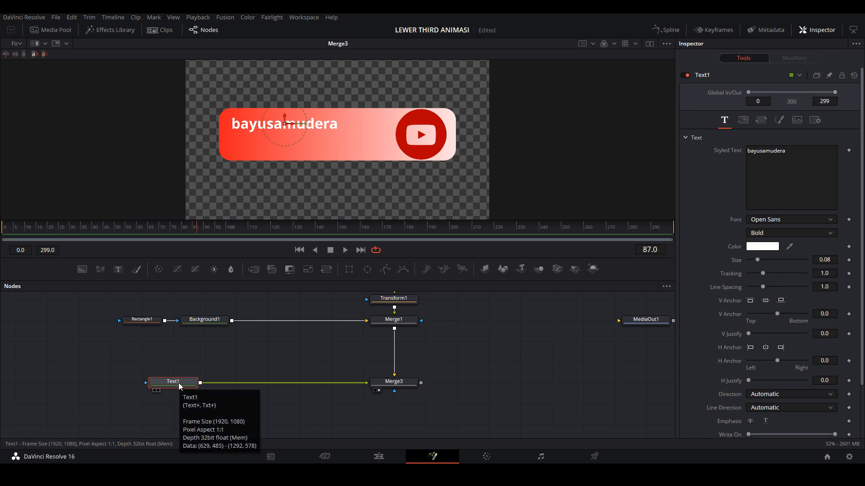
key("ctrl+c")
key("ctrl+v")
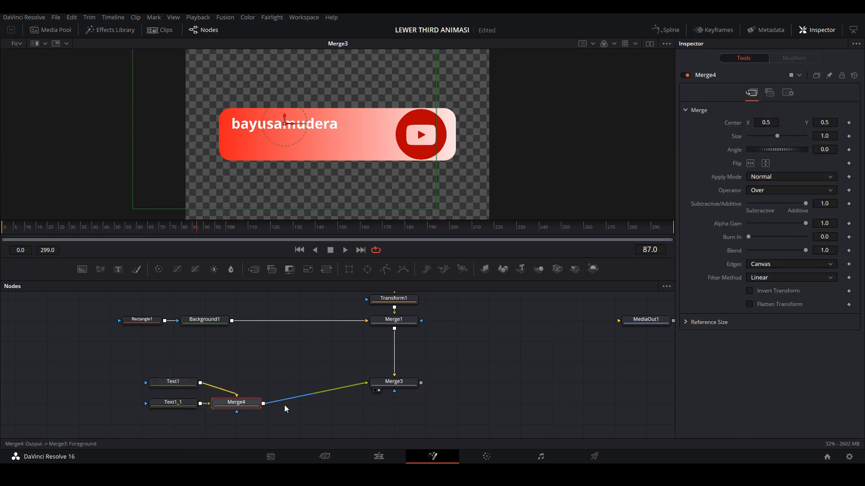
left_click_drag(236, 402, 296, 378)
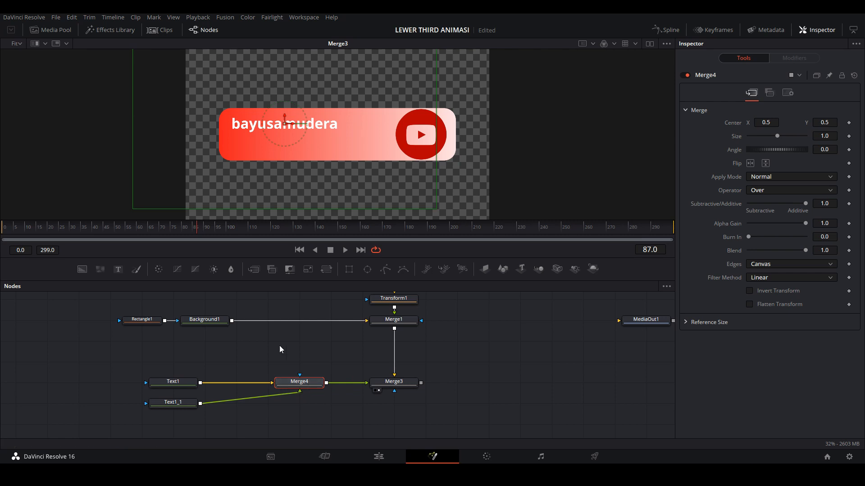
Move the duplicated text Text1_1 below the first line by setting its layout center Y to 0.397
left_click(166, 404)
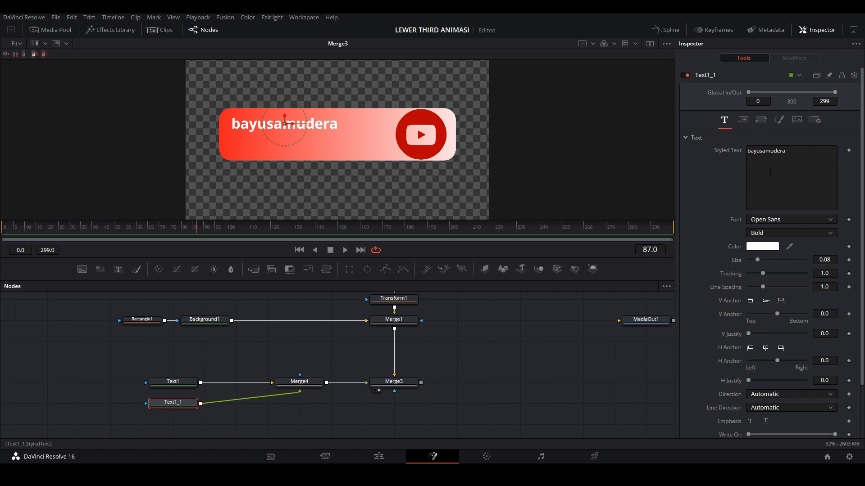
left_click(742, 120)
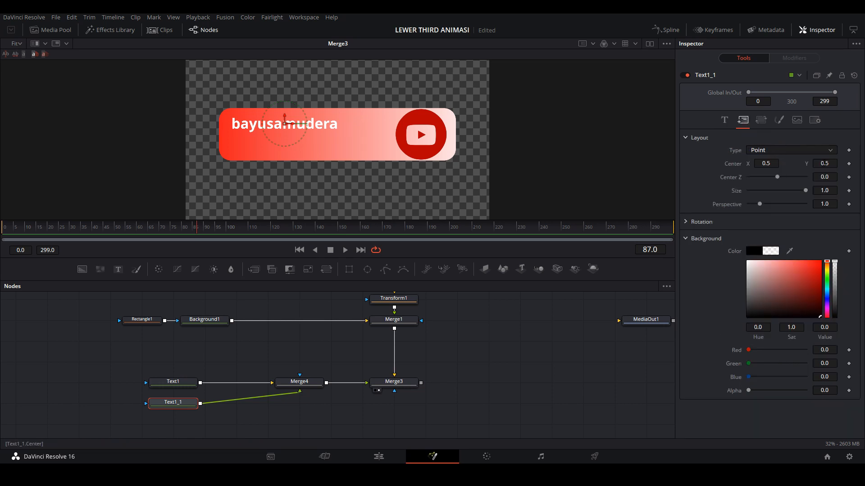
left_click_drag(284, 118, 285, 135)
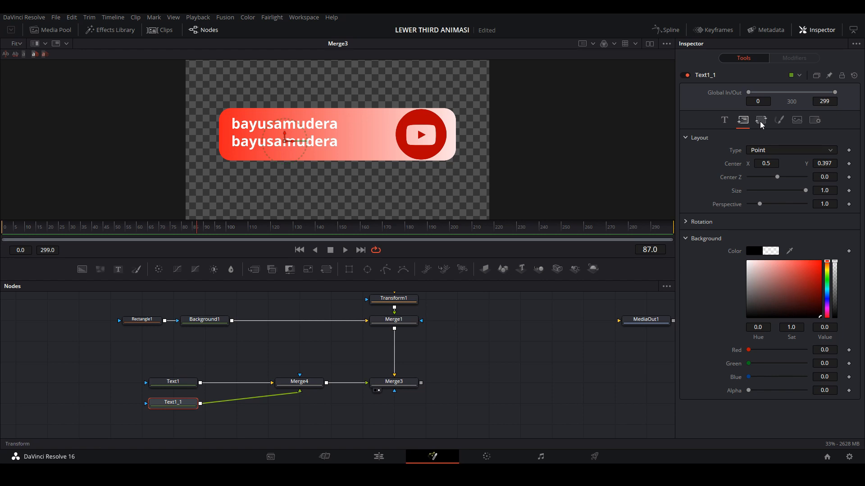
left_click(725, 120)
left_click(791, 154)
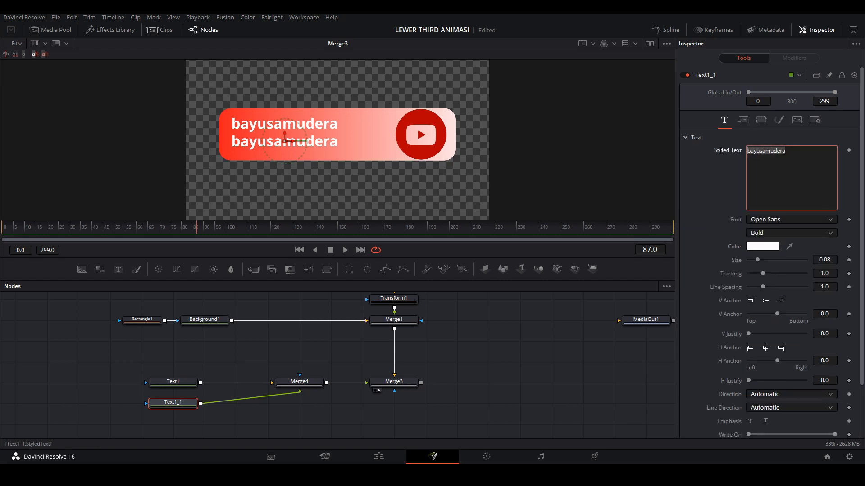
key("Caps_Lock")
key("Caps_Lock")
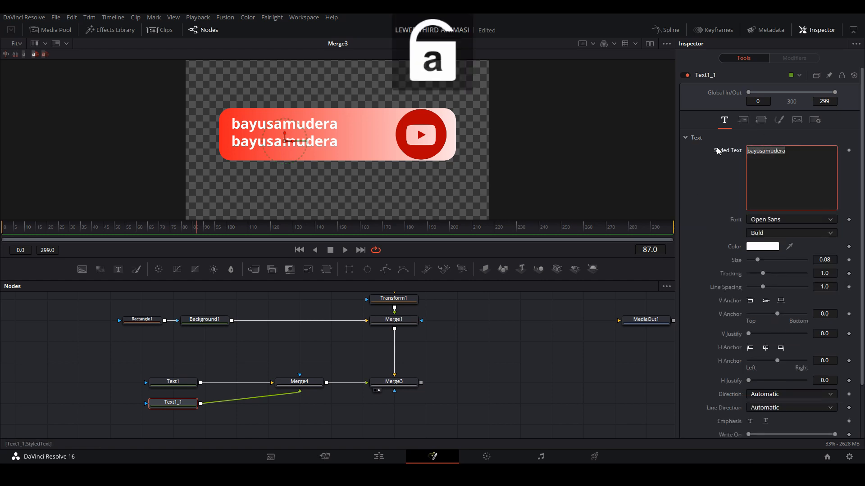
type("www")
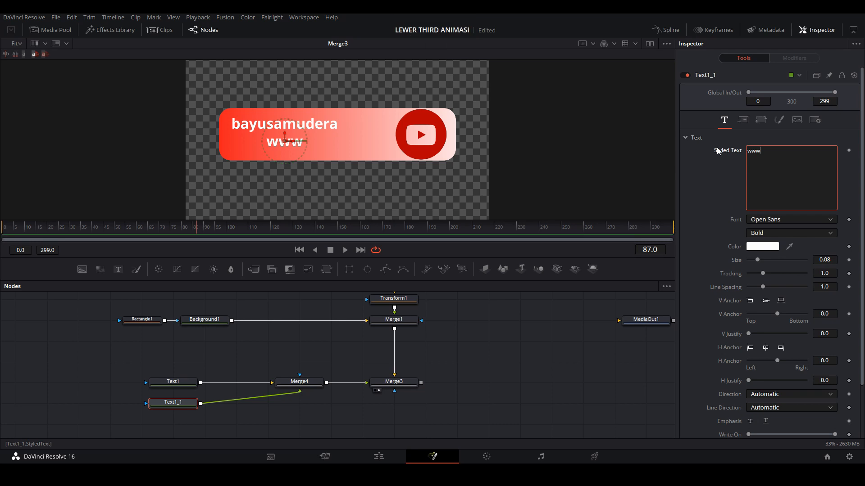
type(".yoy")
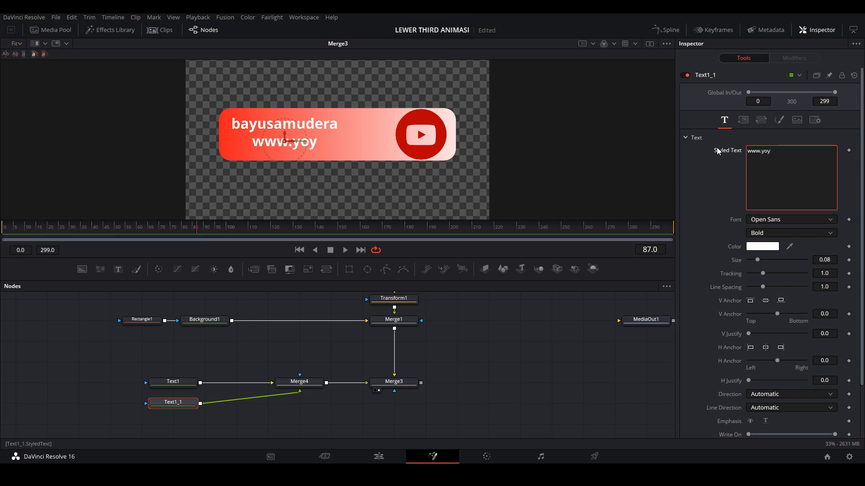
key("BackSpace")
type("tube")
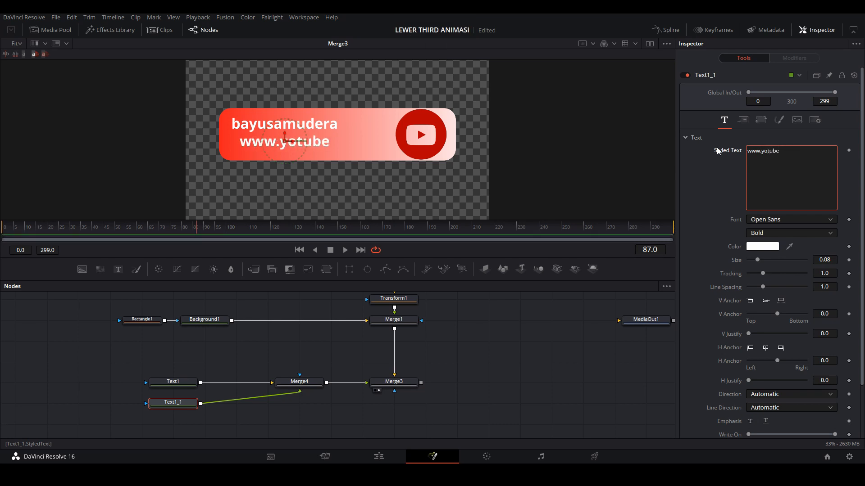
type(".com/")
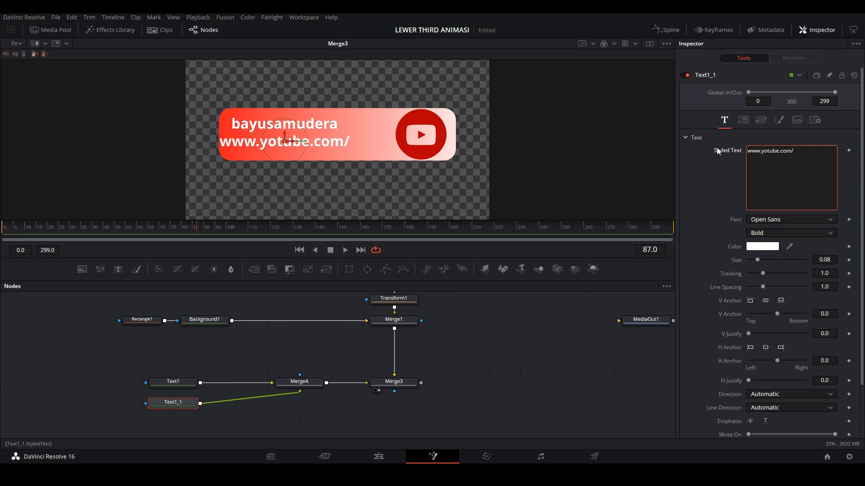
type("c/")
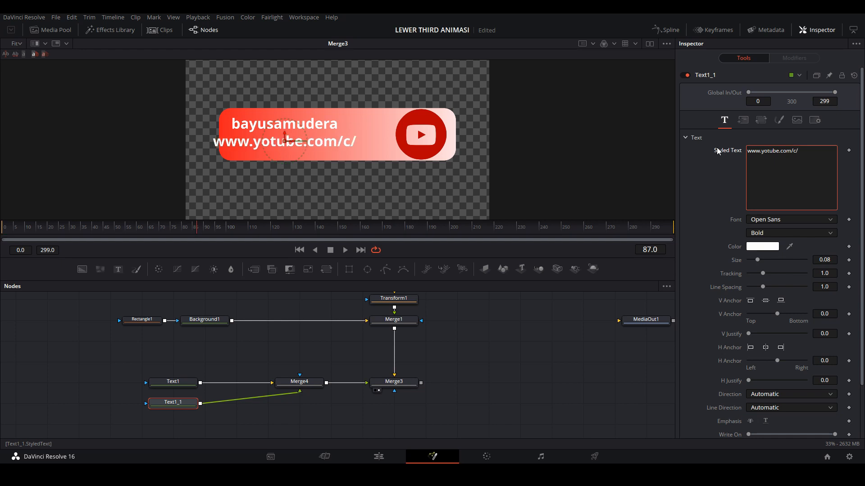
type("bayu")
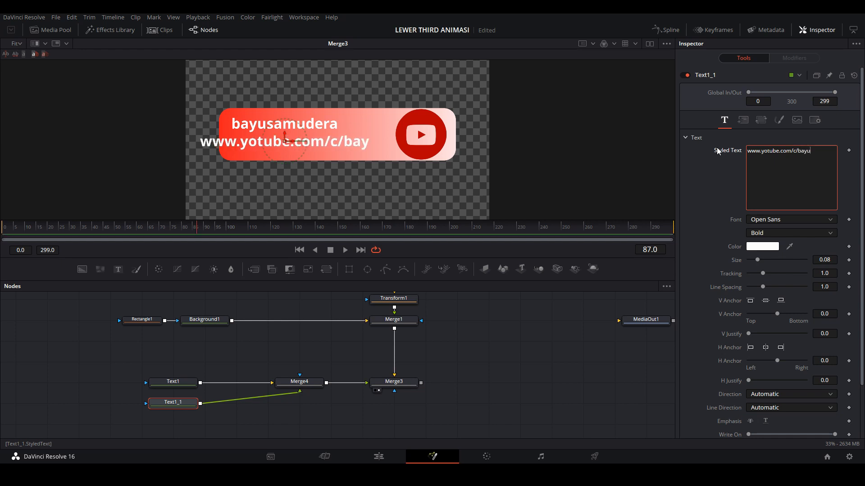
type("samudera")
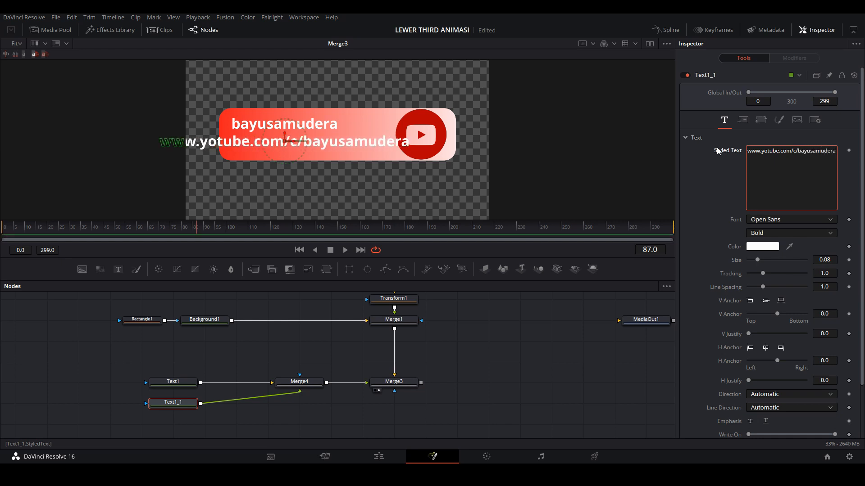
Set Text1_1's font to Gotham in the Book style
left_click(826, 223)
scroll(811, 297, "up", 5)
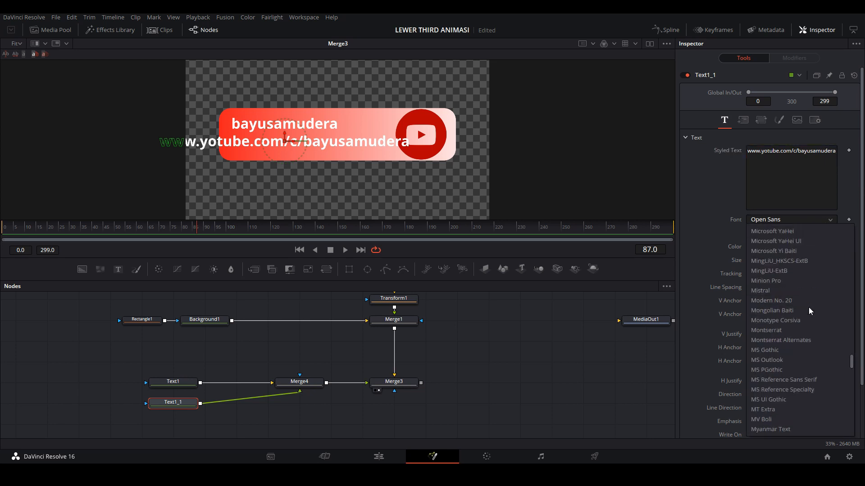
left_click_drag(854, 363, 848, 317)
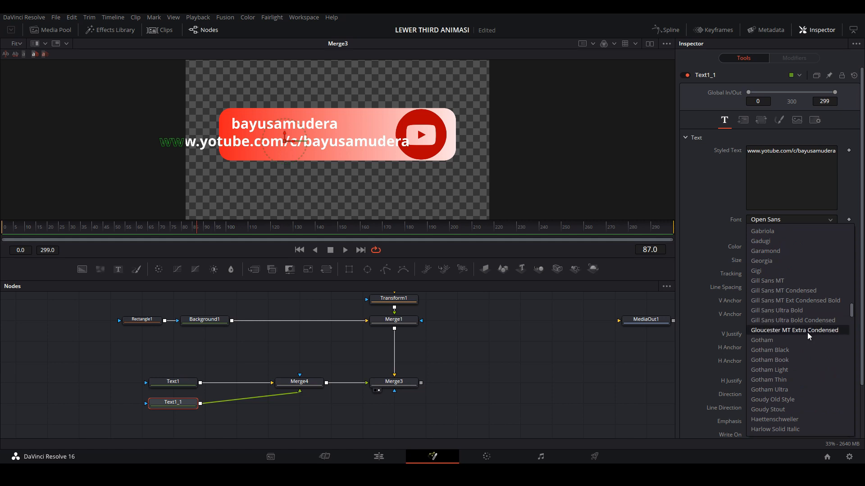
left_click(797, 341)
left_click(780, 236)
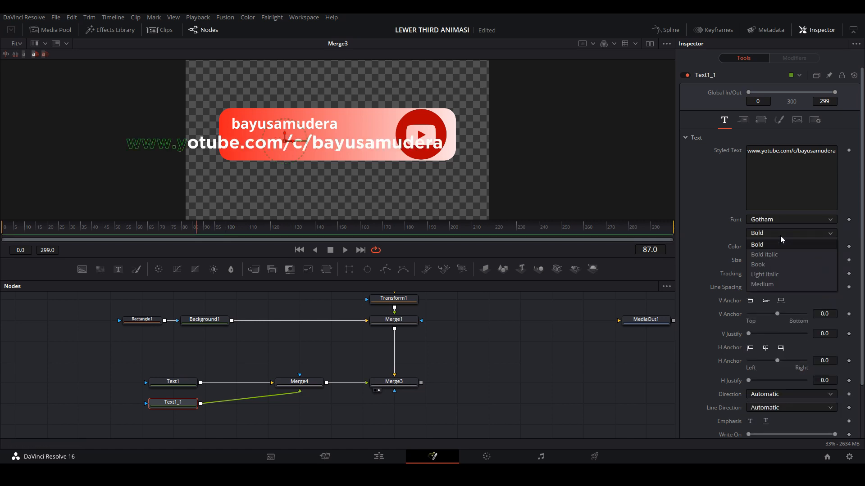
left_click(779, 261)
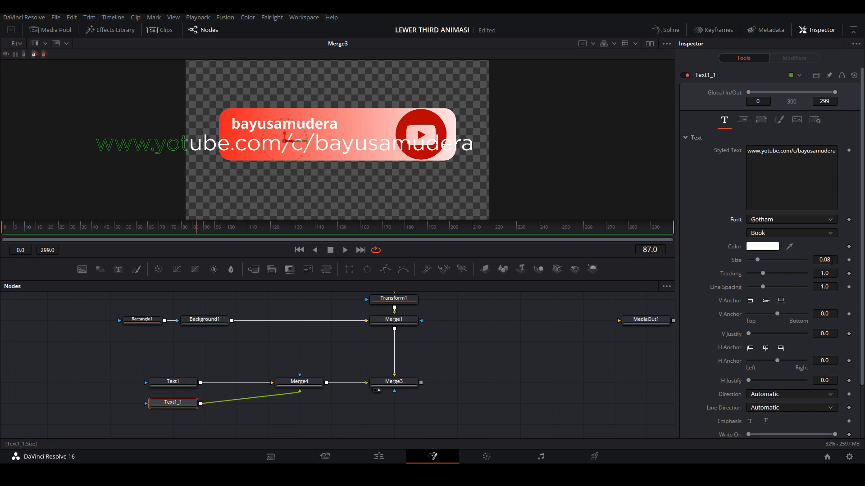
Set Text1_1's text size to 0.0348 and its layout center to X 0.588, Y 0.38
left_click_drag(831, 260, 765, 260)
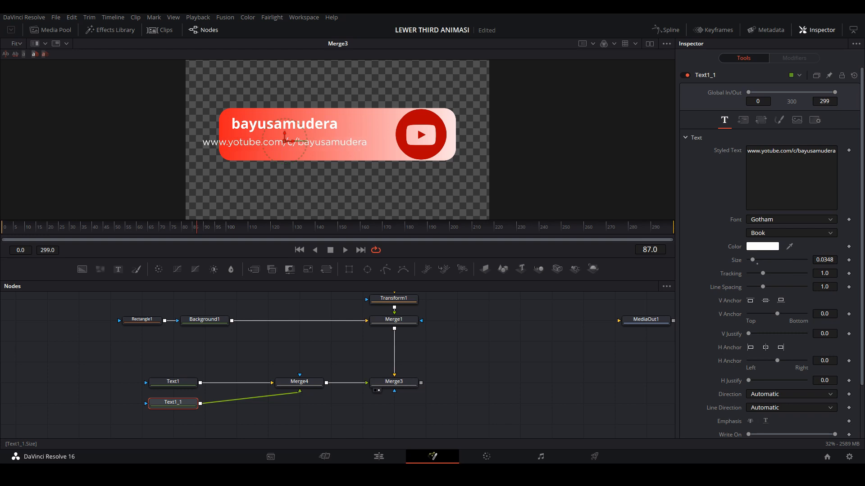
left_click(742, 121)
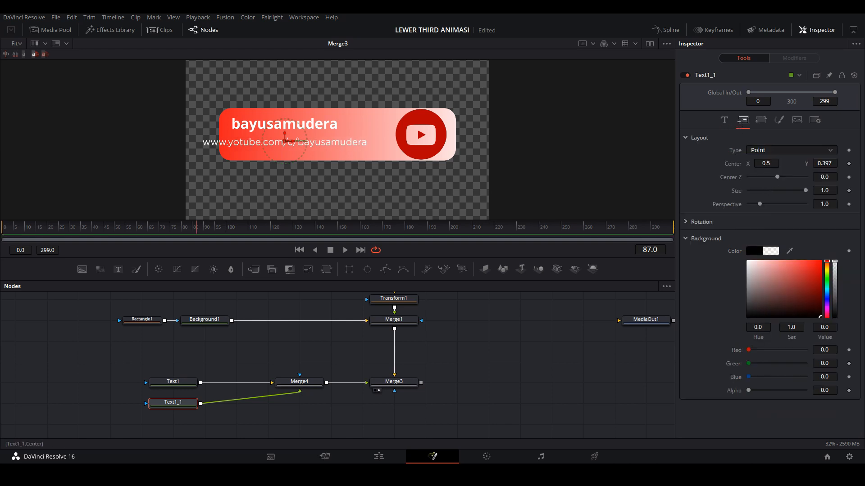
left_click_drag(285, 139, 312, 140)
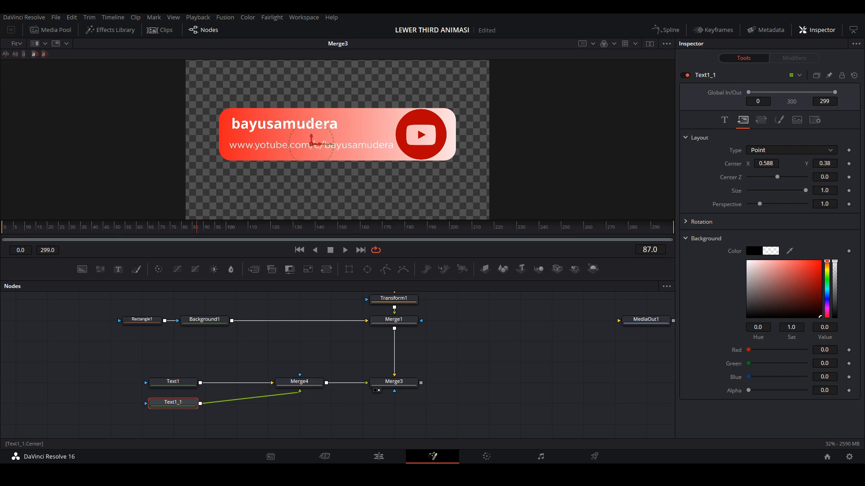
Align the Text1 title with the address line by setting its layout center to X 0.492, Y 0.483
left_click(183, 384)
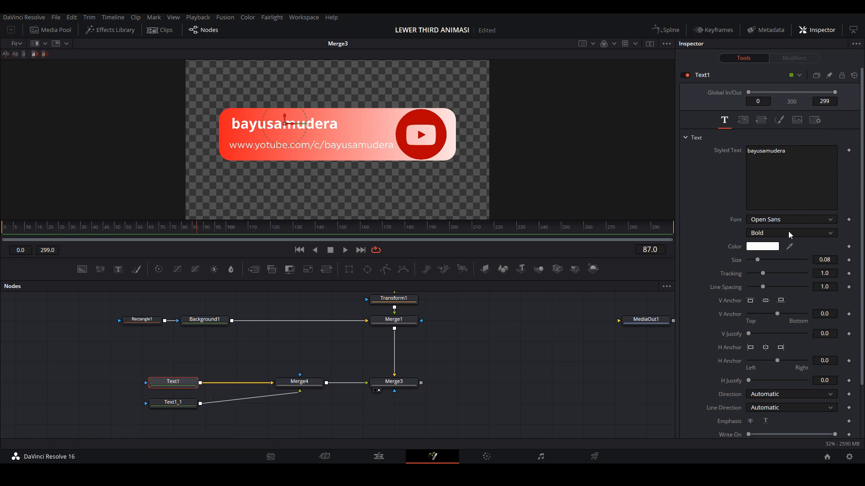
left_click(742, 119)
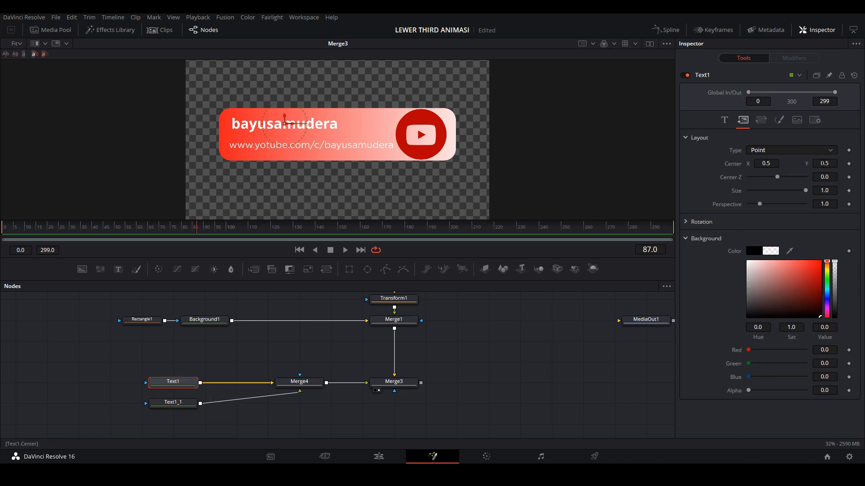
left_click_drag(828, 164, 821, 164)
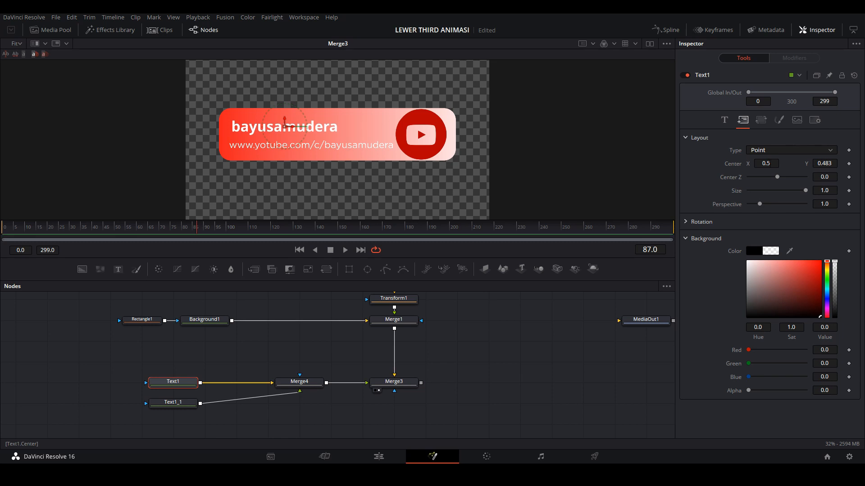
left_click_drag(770, 164, 767, 164)
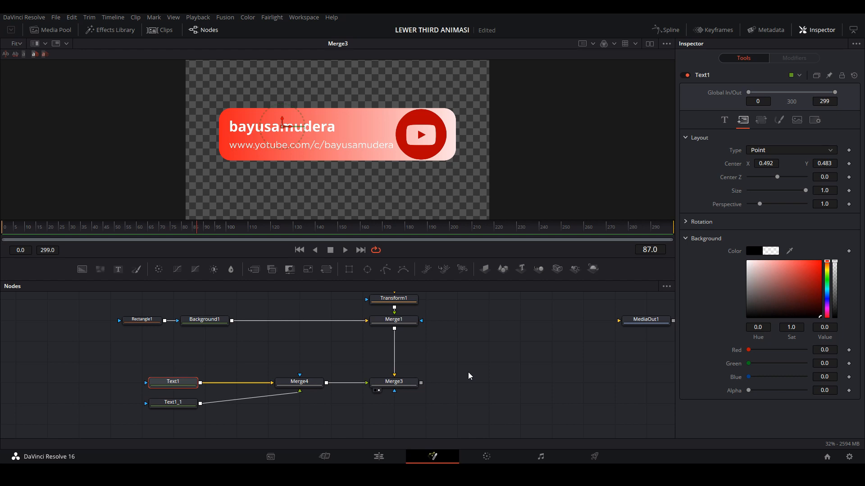
Move the Rectangle1 node farther from Background1 and insert a copy of it between the two nodes
left_click_drag(505, 373, 484, 396)
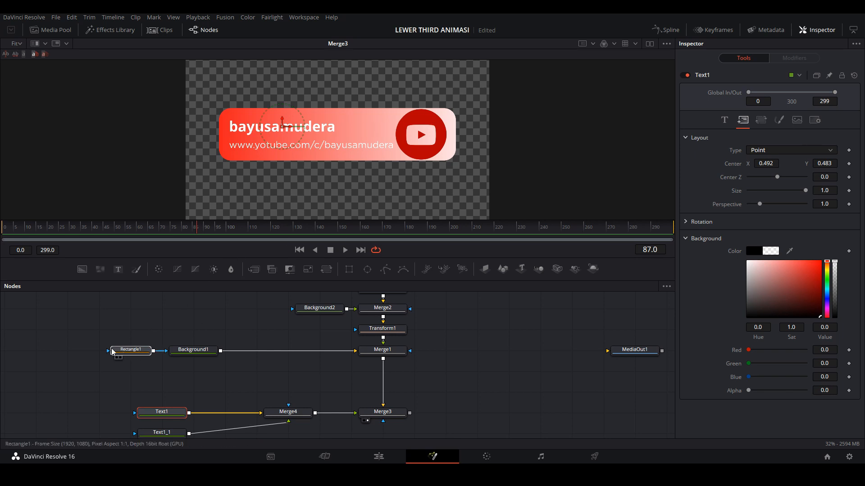
left_click_drag(112, 352, 49, 351)
left_click(70, 354)
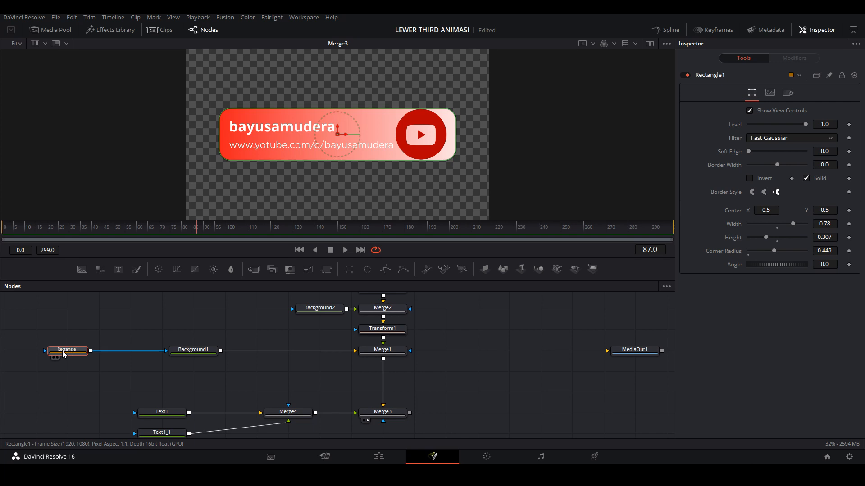
key("ctrl+c")
key("ctrl+v")
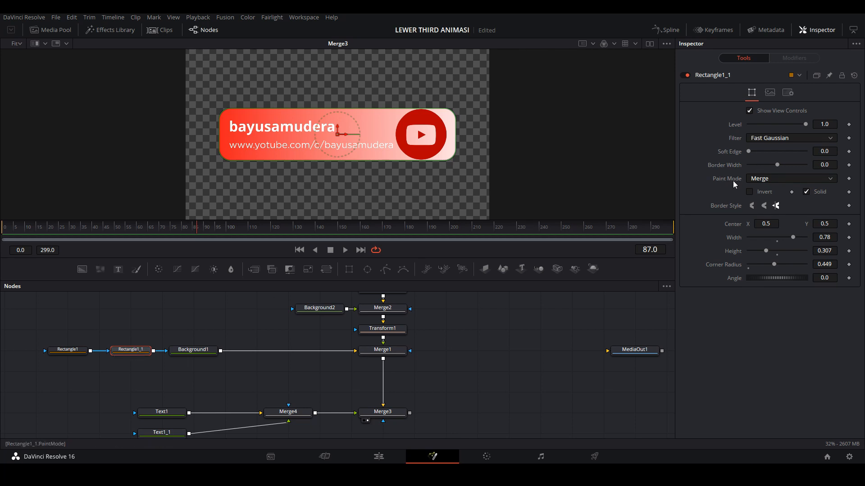
Set the paint mode of the Rectangle1_1 mask to Multiply
left_click(764, 179)
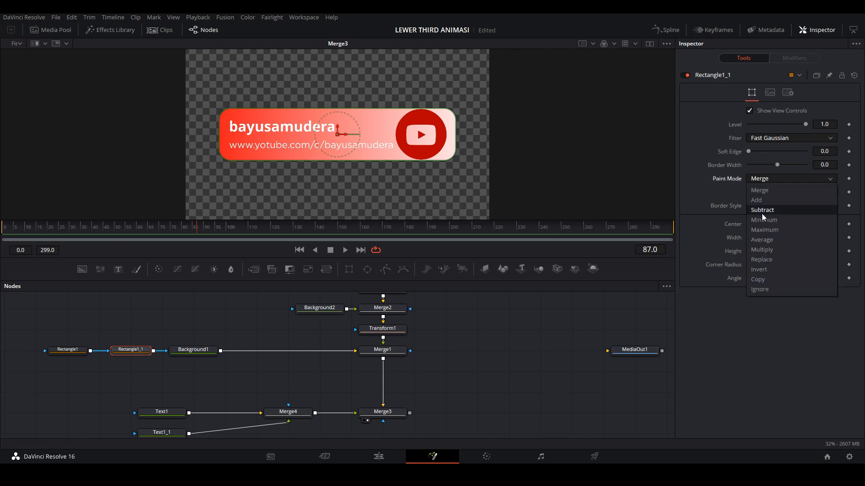
left_click(773, 249)
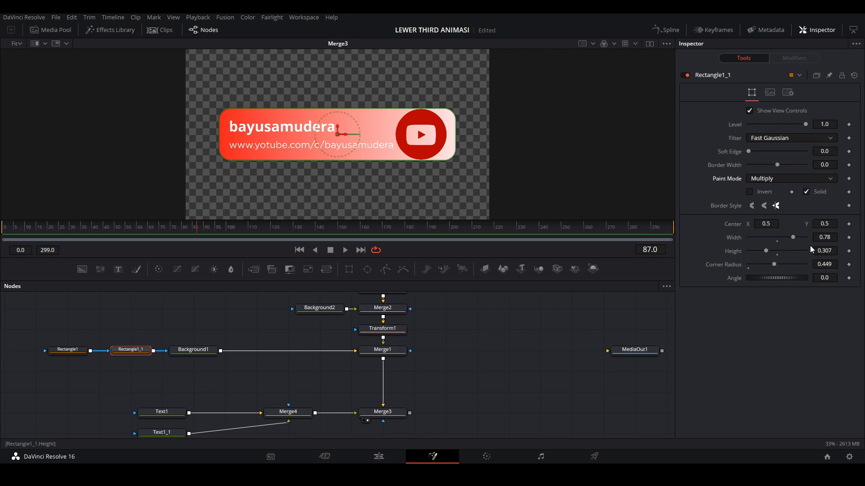
Try moving the Rectangle1_1 mask upward to test how it hides the bar, and undo the moves
left_click_drag(834, 225, 856, 226)
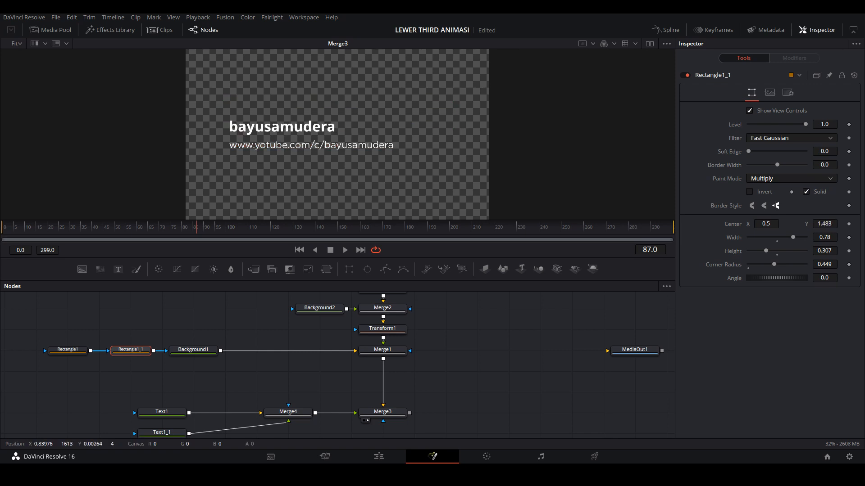
left_click_drag(775, 206, 775, 205)
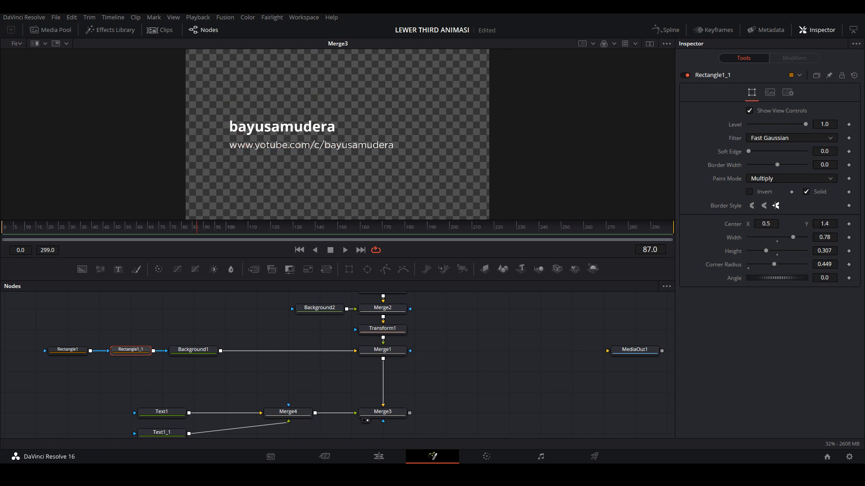
key("ctrl+z")
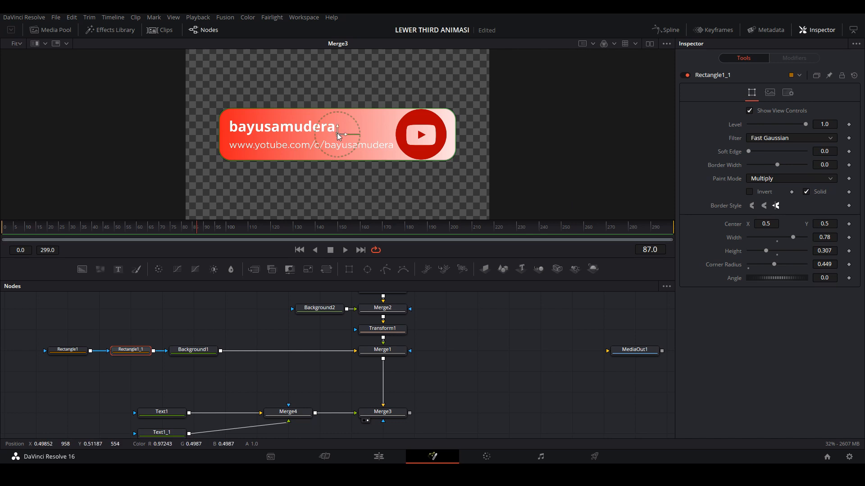
left_click_drag(339, 135, 340, 98)
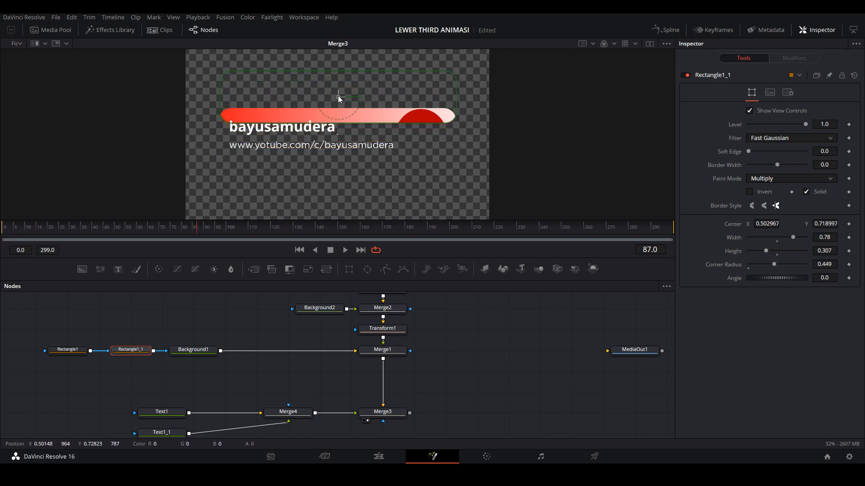
key("ctrl+z")
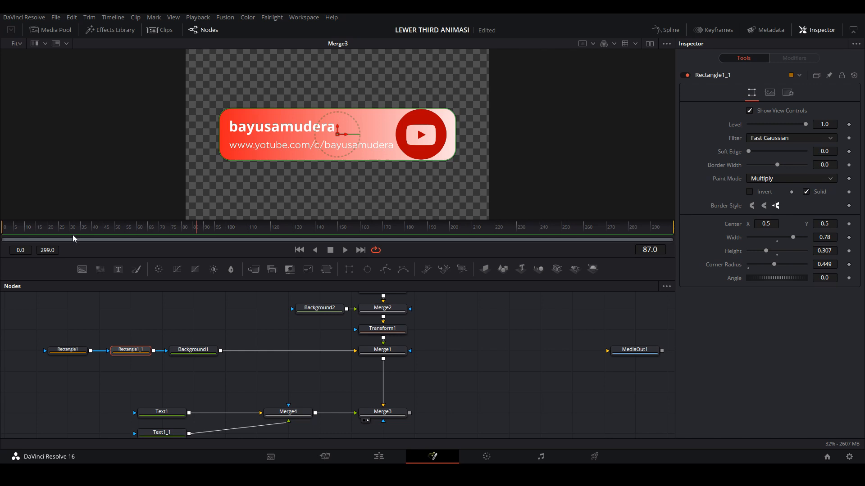
Keyframe Rectangle1_1's center at X 0.5, Y 0.5 on frame 60 and at Y about 0.81 on frame 0
left_click_drag(68, 227, 137, 231)
left_click(849, 224)
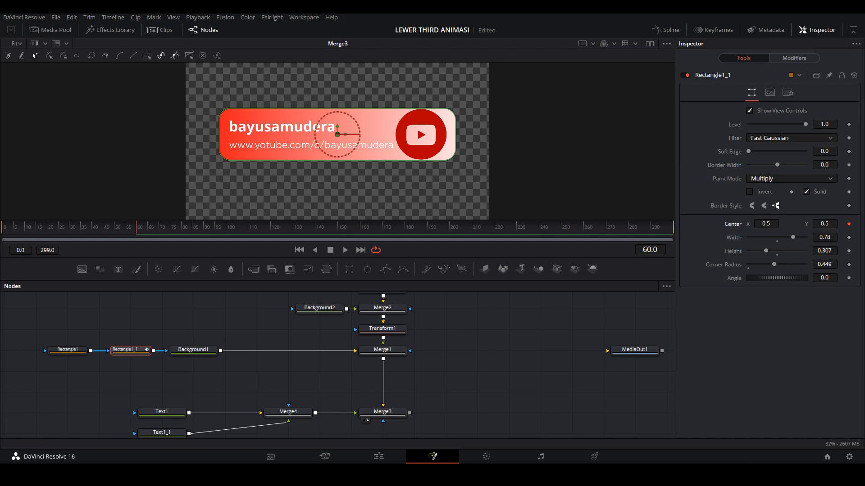
left_click_drag(22, 232, 2, 229)
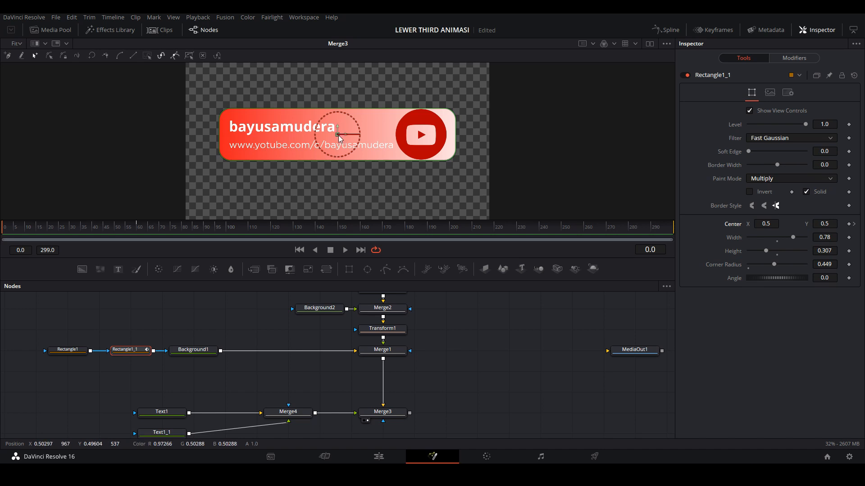
left_click_drag(339, 135, 339, 95)
left_click_drag(339, 86, 339, 83)
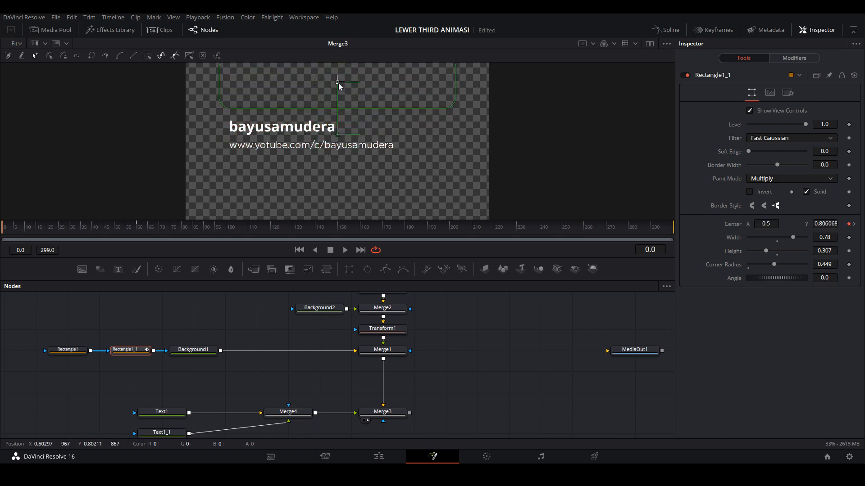
Play the composition from frame 0 to check the bar's reveal animation
left_click_drag(39, 230, 2, 231)
key("space")
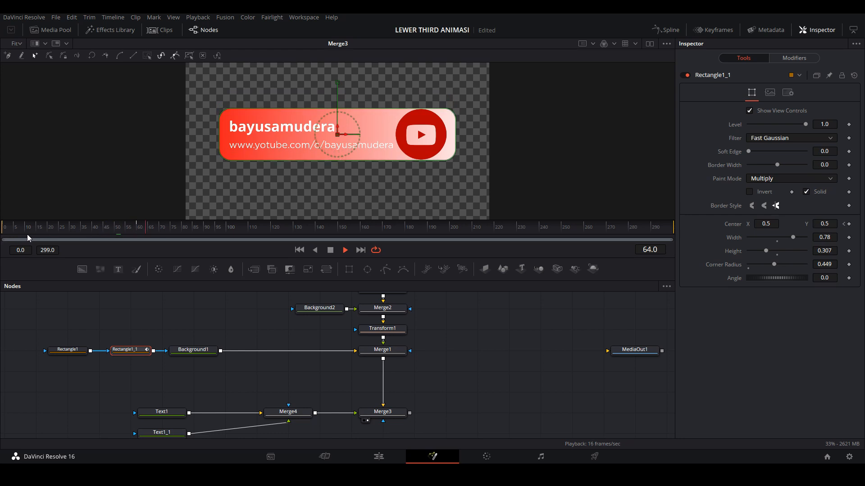
key("space")
Keyframe Transform1's center at X 1.417, Y 0.5 on frame 60, and move the logo rightward past the bar's end on frame 0
left_click_drag(38, 233, 138, 234)
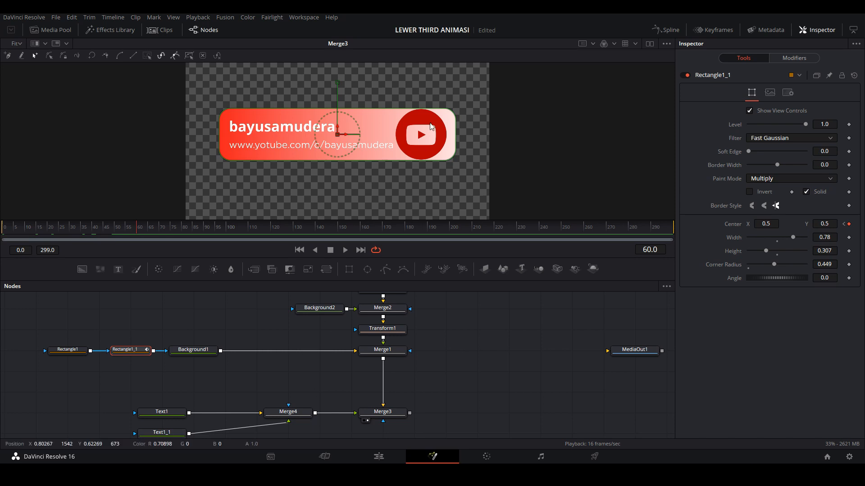
left_click(383, 332)
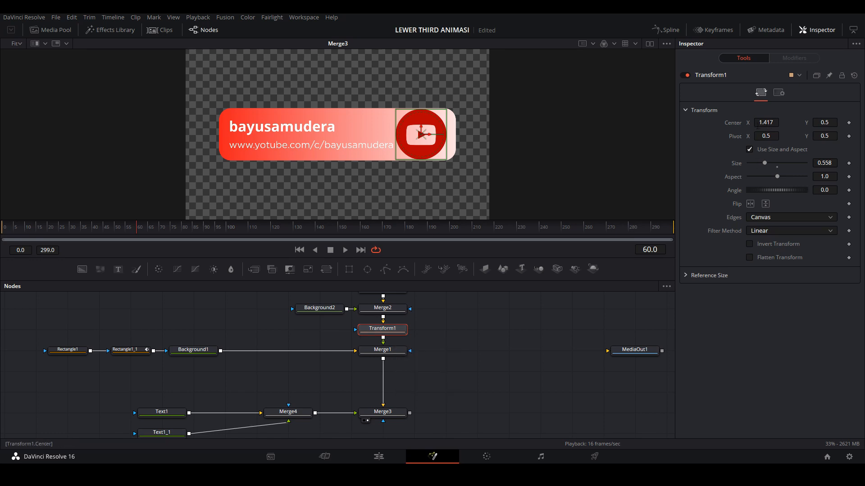
left_click(849, 122)
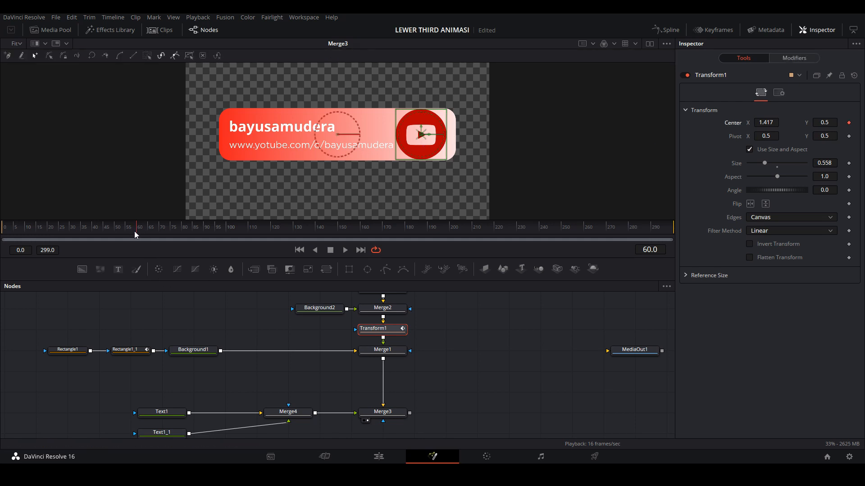
left_click_drag(134, 231, 5, 233)
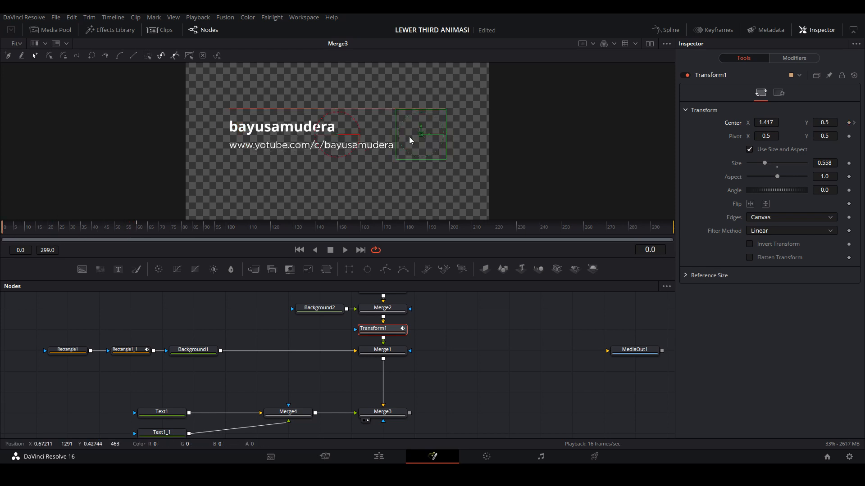
left_click_drag(422, 135, 471, 135)
Play the composition from frame 0 to check the logo sliding in with the bar
left_click(11, 224)
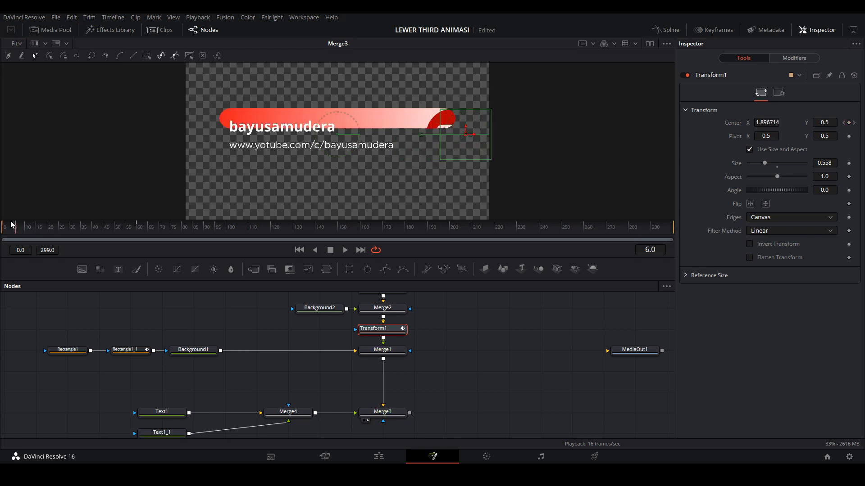
left_click(1, 224)
key("space")
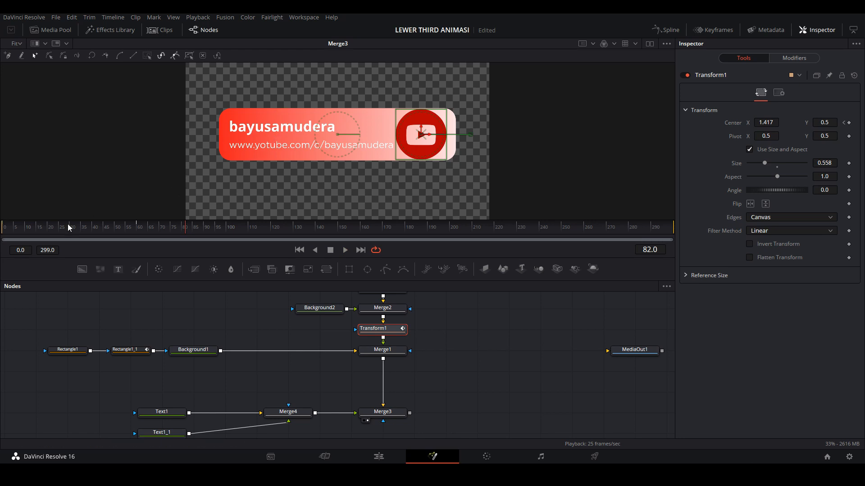
Keyframe Text1's layout center at X 0.492, Y 0.483 on frame 60 and at Y 0.272 on frame 0, and scrub through the motion
left_click(162, 411)
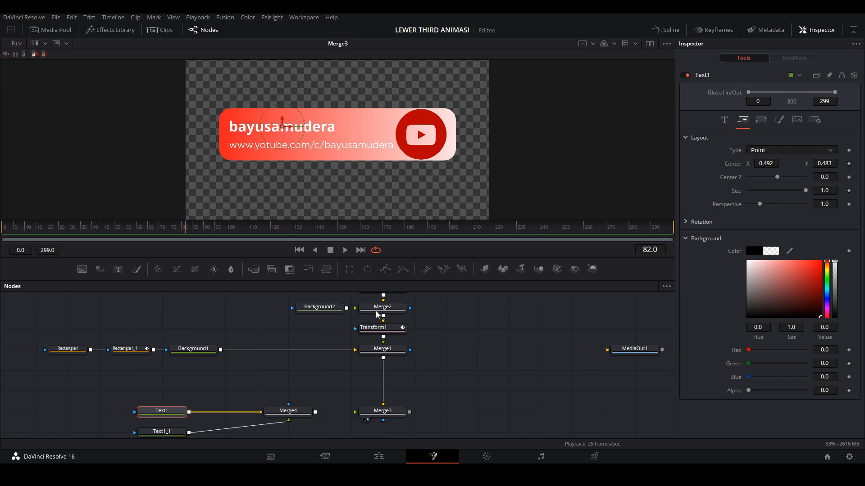
left_click(144, 229)
left_click(848, 164)
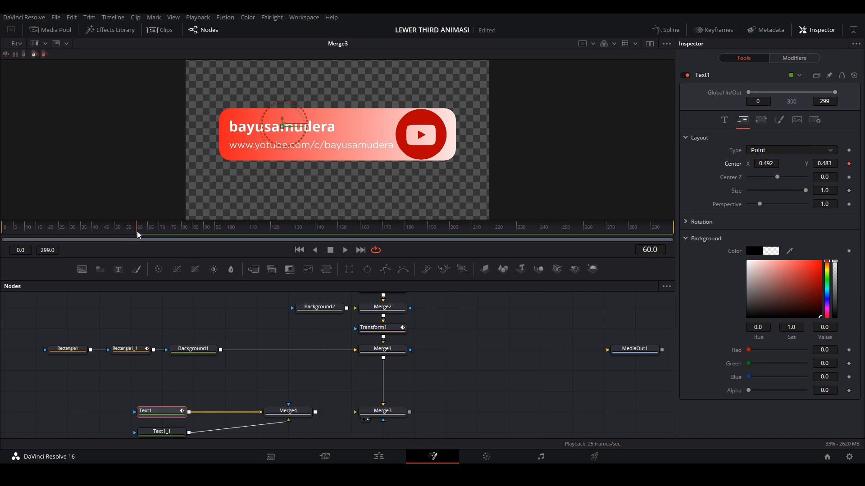
left_click_drag(138, 234, 1, 232)
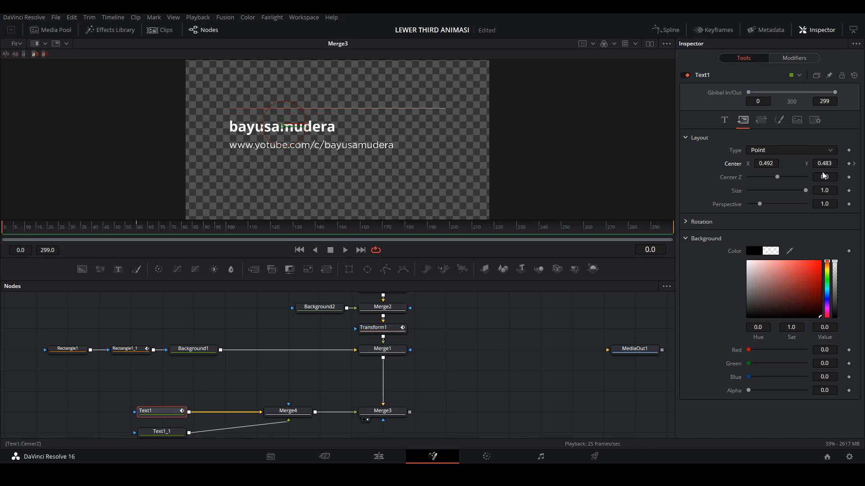
left_click_drag(824, 164, 729, 163)
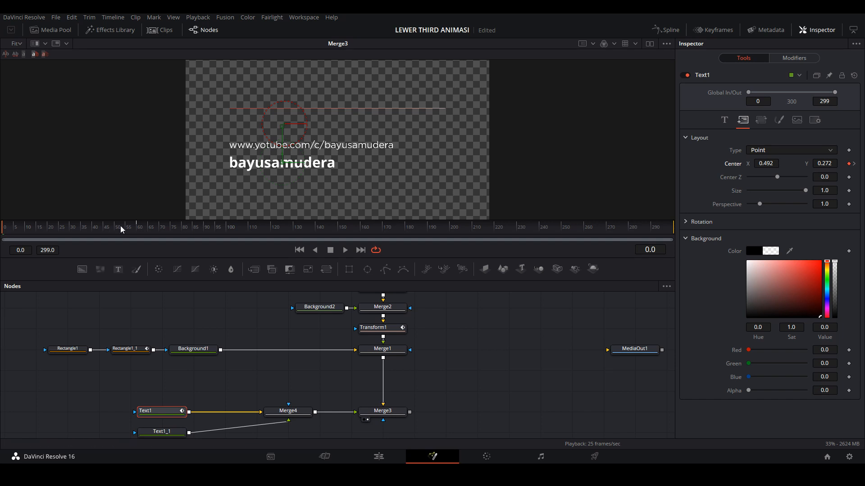
left_click(41, 231)
left_click_drag(41, 232, 83, 248)
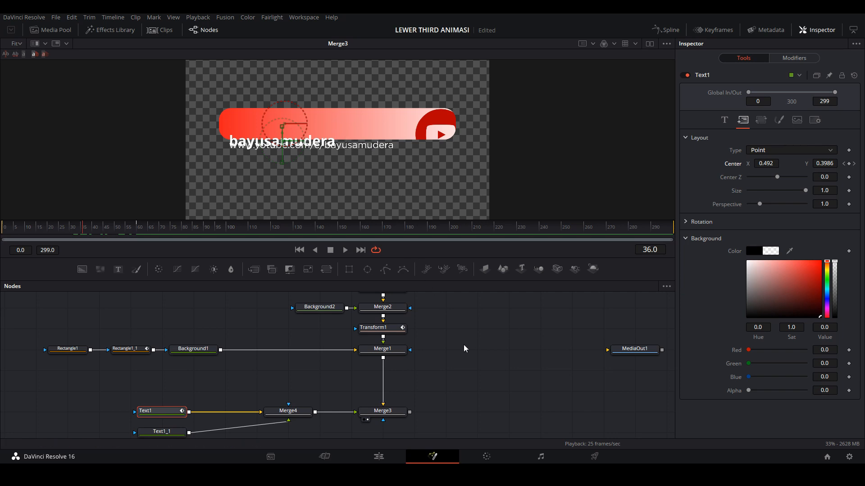
Change Merge3's operator to Atop and scrub the timeline to check the text is clipped to the bar
left_click(387, 410)
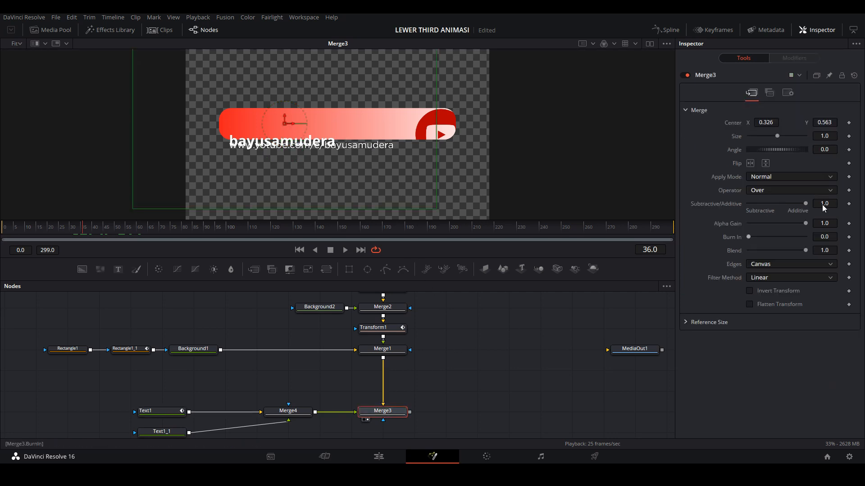
left_click(755, 190)
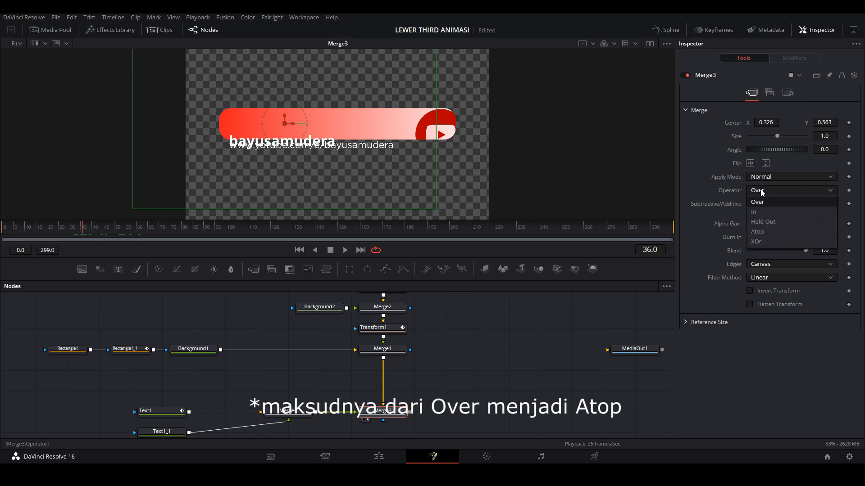
left_click(756, 233)
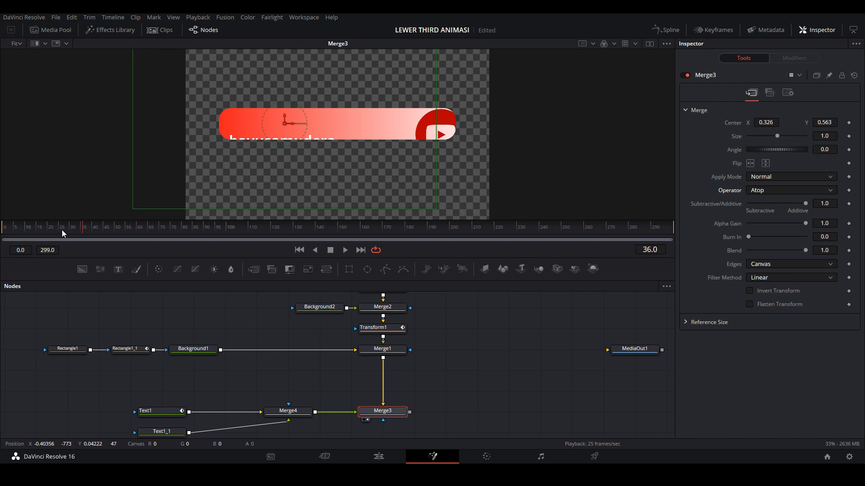
left_click_drag(61, 231, 130, 239)
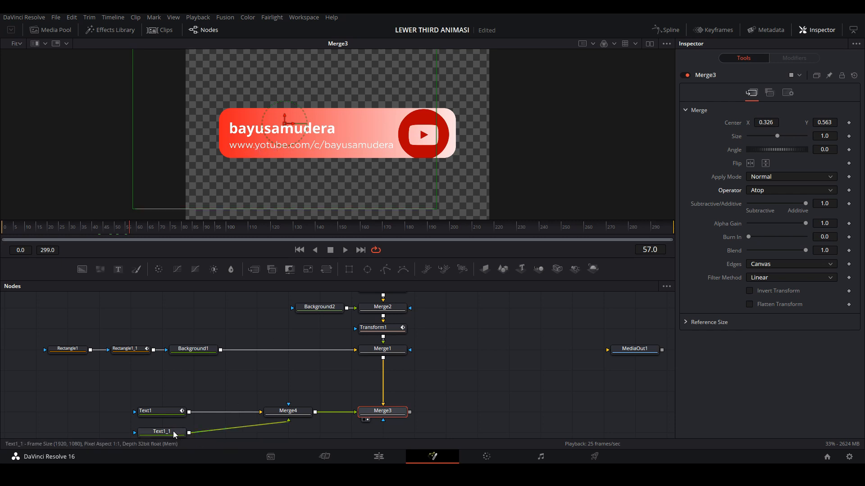
Keyframe Text1_1's layout center at X 0.588, Y 0.38 on frame 60 and at Y 0.251 on frame 0
scroll(170, 431, "down", 2)
left_click(170, 414)
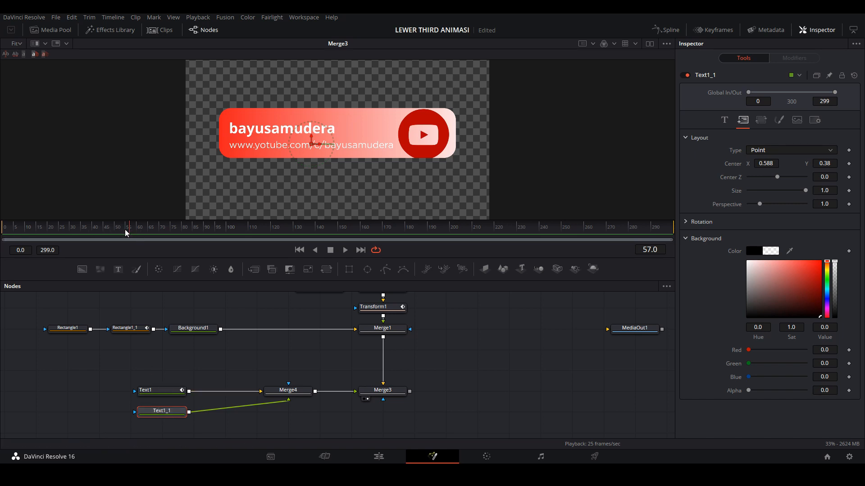
left_click(138, 233)
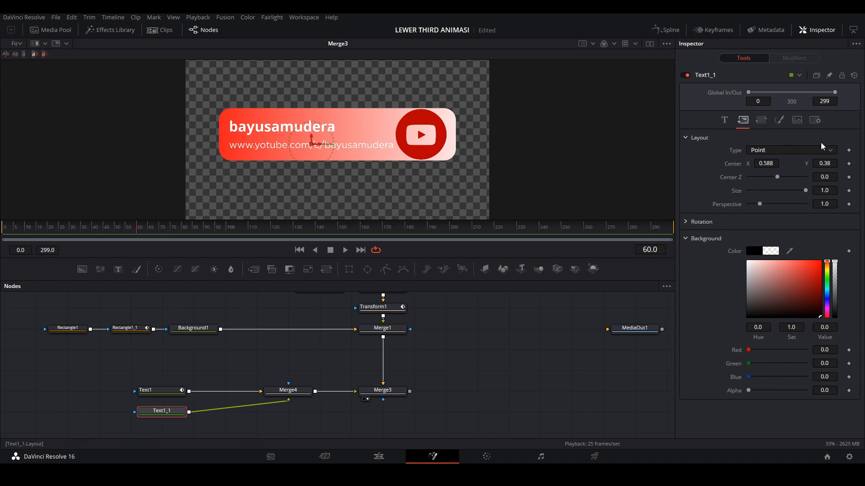
left_click(848, 164)
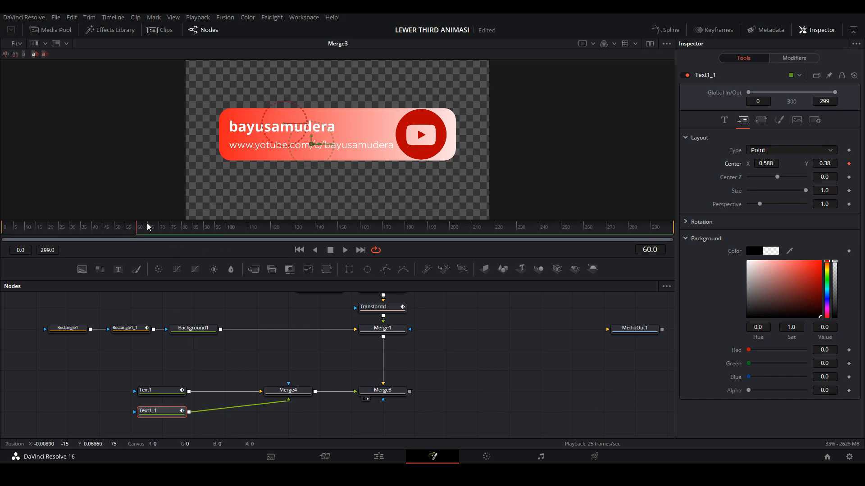
left_click(133, 234)
left_click_drag(134, 233, 1, 239)
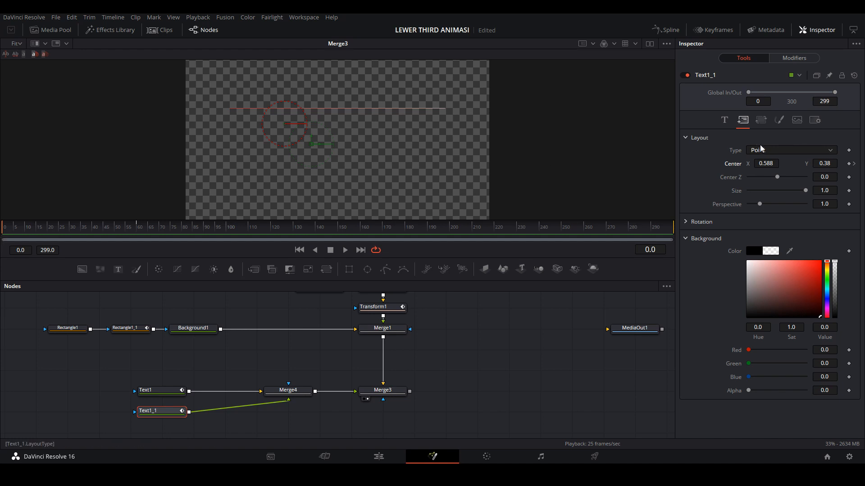
left_click_drag(824, 163, 817, 164)
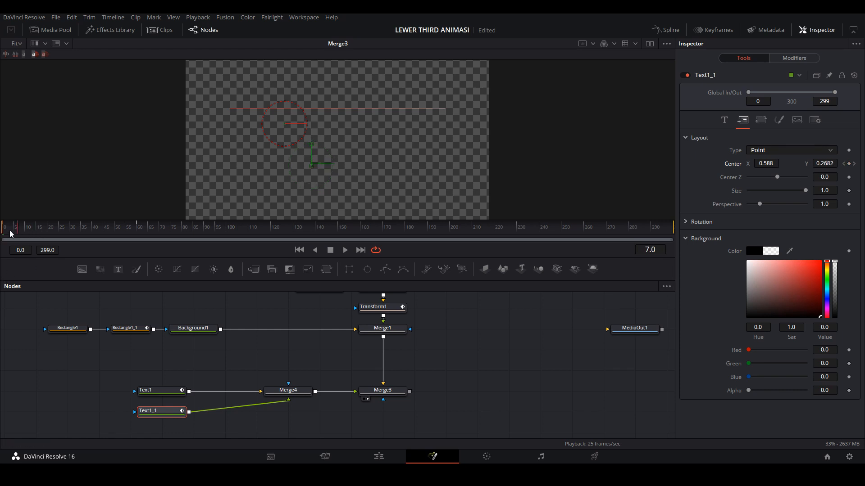
Play back the combined bar, logo and text animation and return to frame 0
key("space")
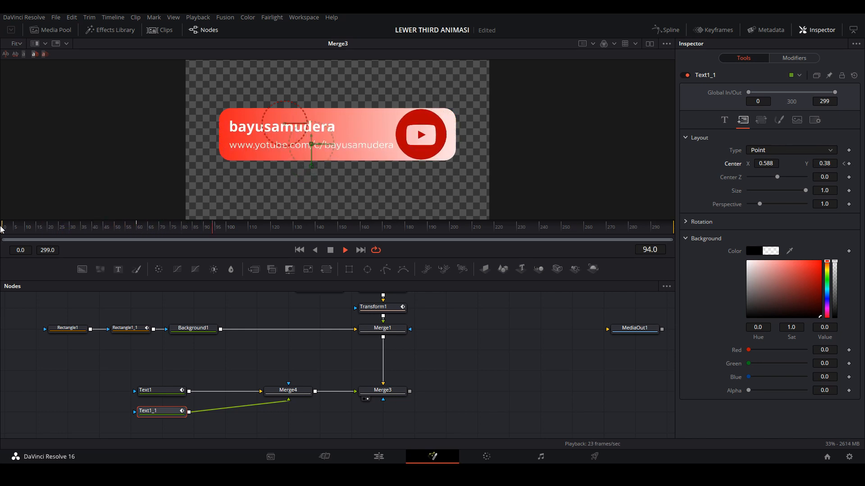
key("space")
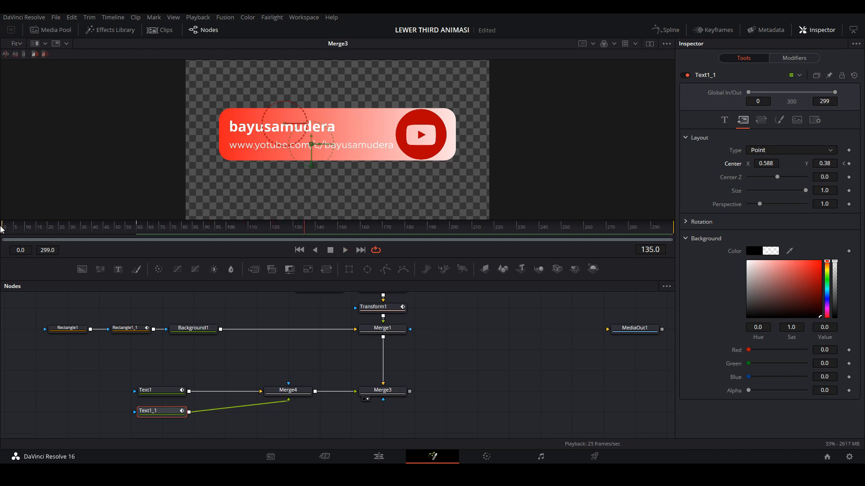
left_click(1, 230)
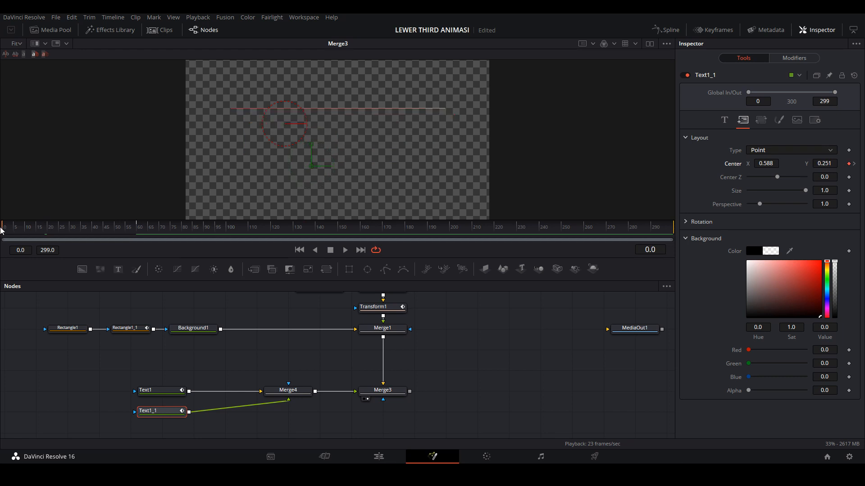
left_click_drag(547, 358, 501, 414)
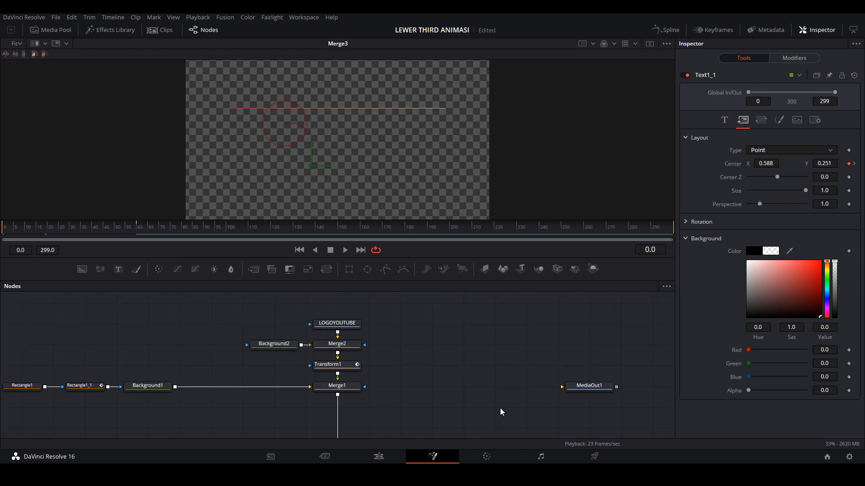
Open the Spline editor, move to frame 31 and collapse the Rectangle1_1, Transform1, Text1 and Text1_1 entries
left_click(681, 32)
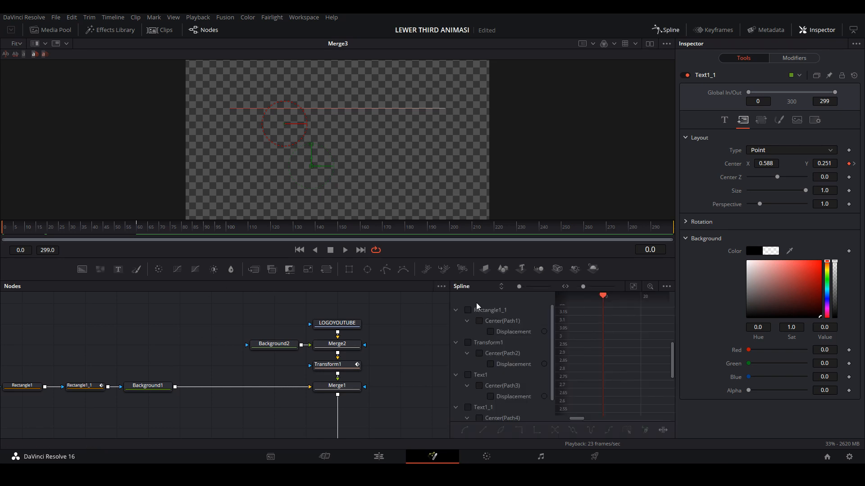
left_click_drag(26, 231, 75, 232)
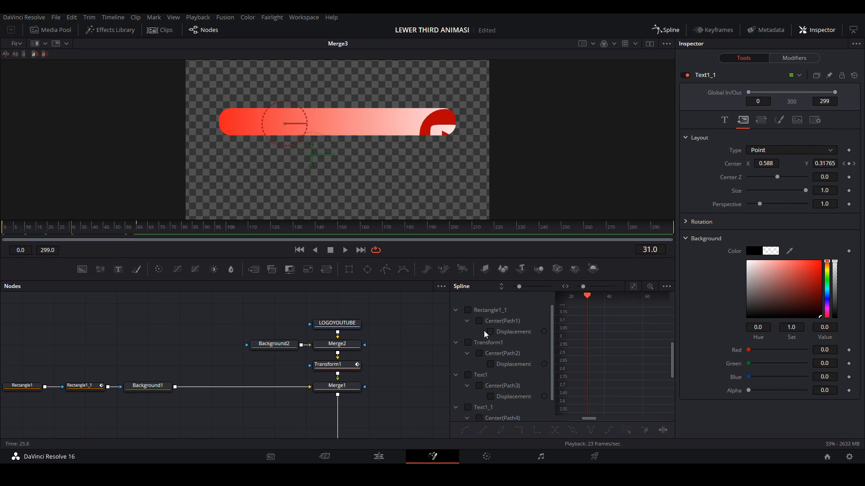
left_click(456, 311)
left_click(455, 320)
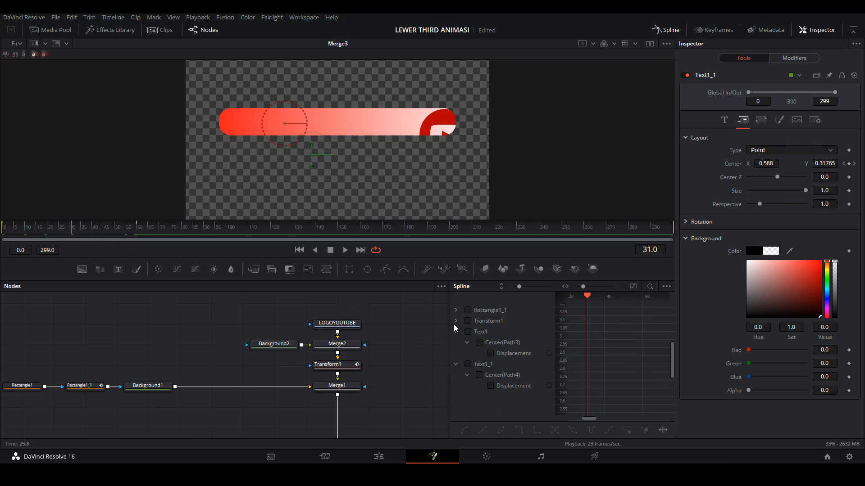
left_click(456, 332)
left_click(455, 343)
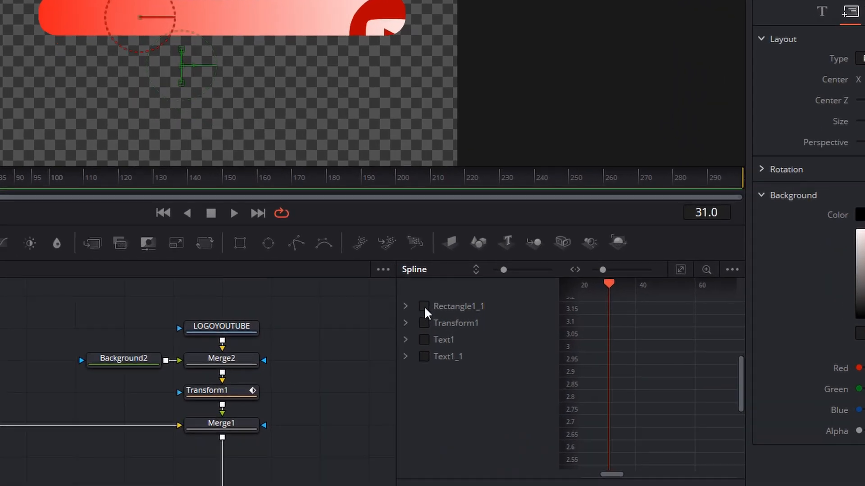
Smooth both keyframes of Rectangle1_1's displacement curve and extend the frame 60 keyframe's handle back to about frame 0
left_click(467, 310)
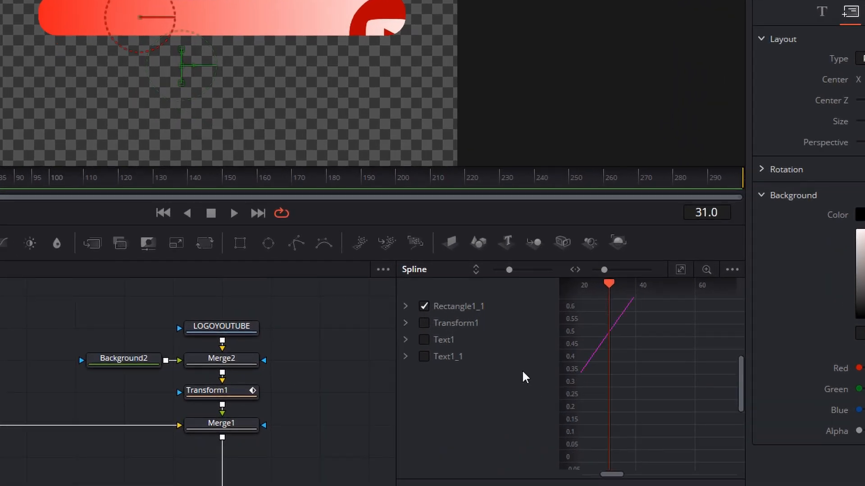
left_click_drag(395, 297, 239, 298)
left_click_drag(497, 476, 464, 477)
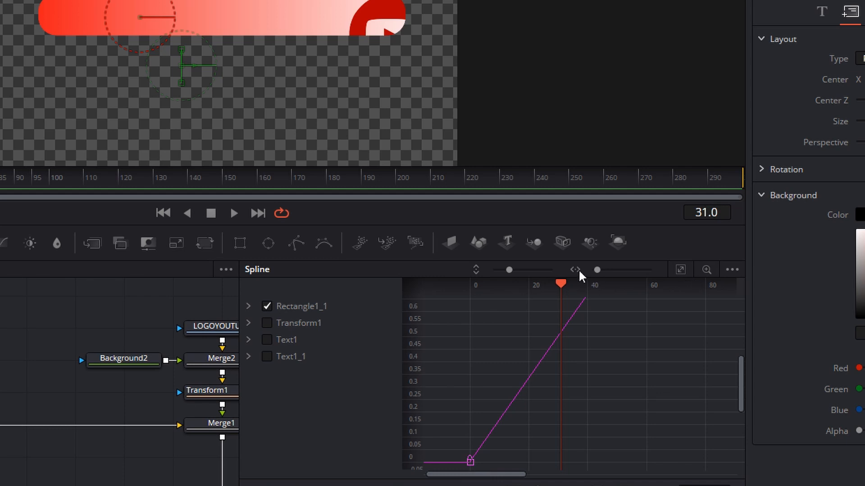
left_click_drag(508, 271, 500, 276)
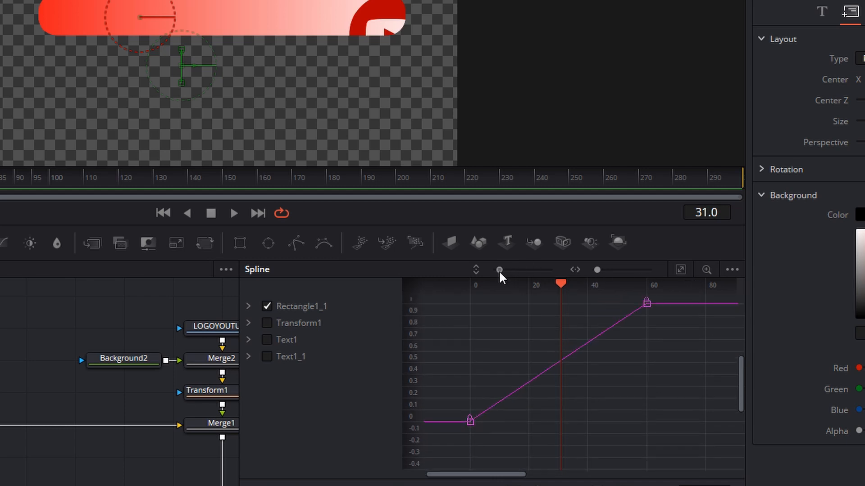
mouse_move(516, 475)
left_mouse_down()
mouse_move(523, 475)
mouse_move(515, 475)
left_mouse_up()
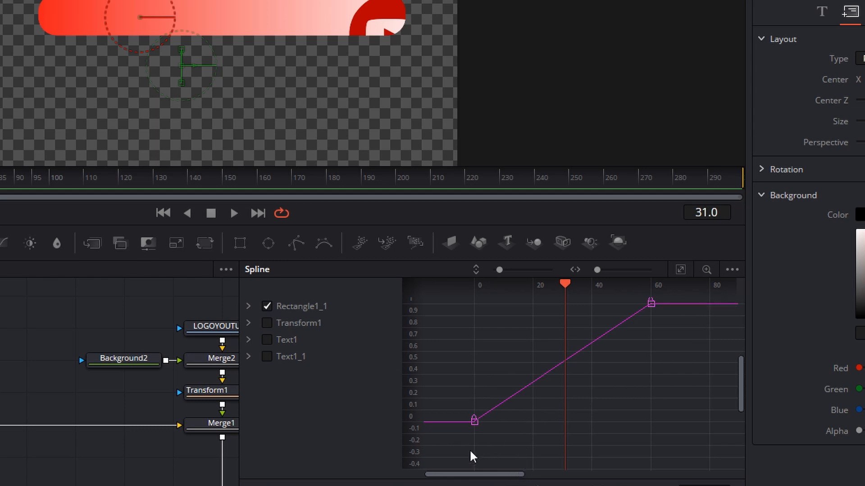
left_click_drag(471, 455, 679, 280)
key("s")
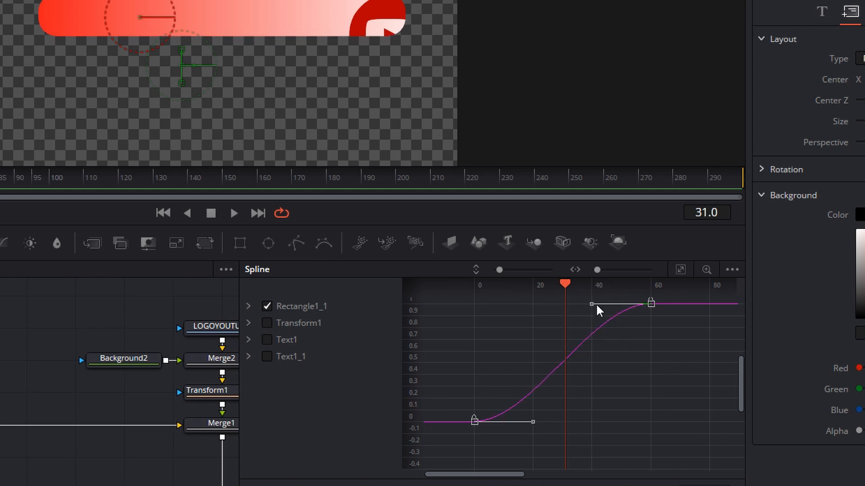
left_click_drag(597, 310, 476, 313)
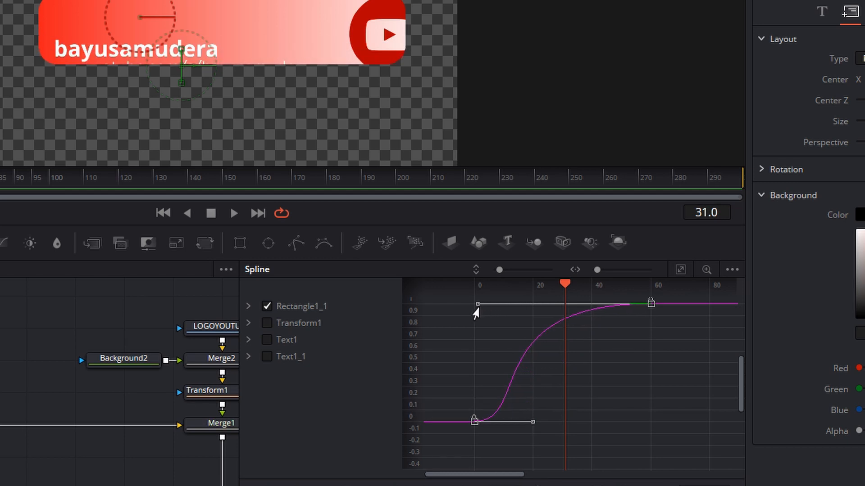
Show only Transform1's curve, smooth both keyframes and extend the frame 60 handle back to about frame 0
left_click(267, 324)
left_click(267, 306)
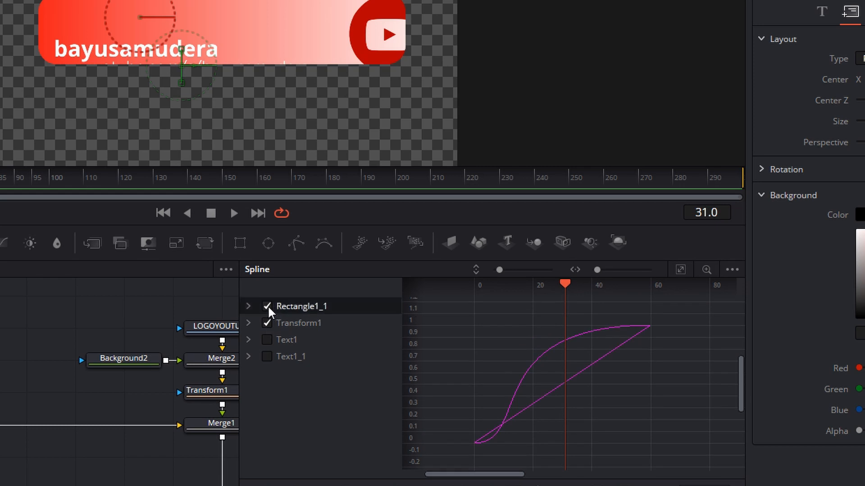
left_click(267, 307)
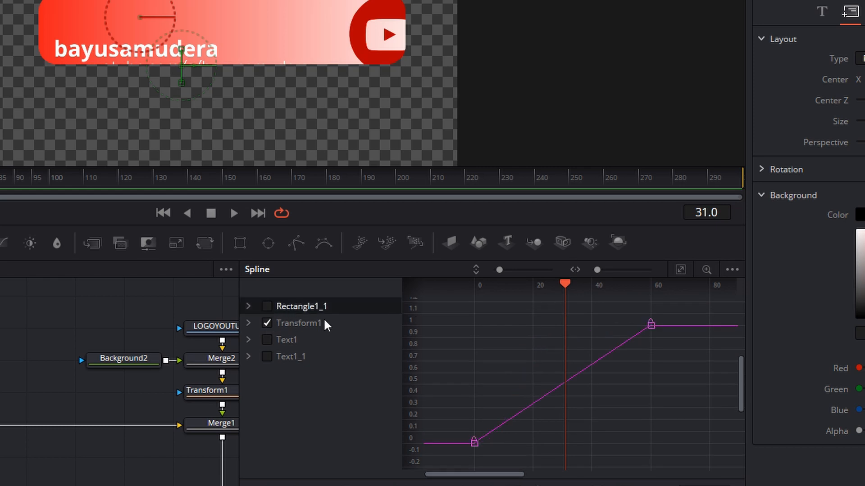
left_click_drag(681, 311, 460, 457)
key("s")
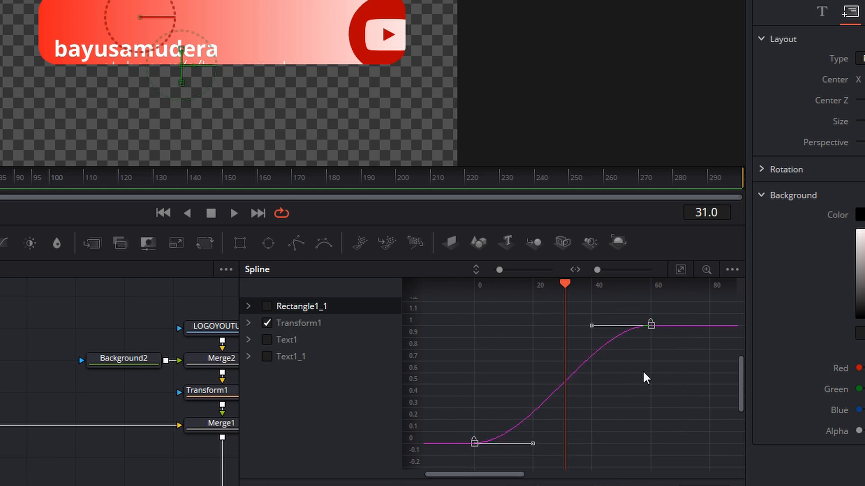
left_click_drag(591, 326, 474, 329)
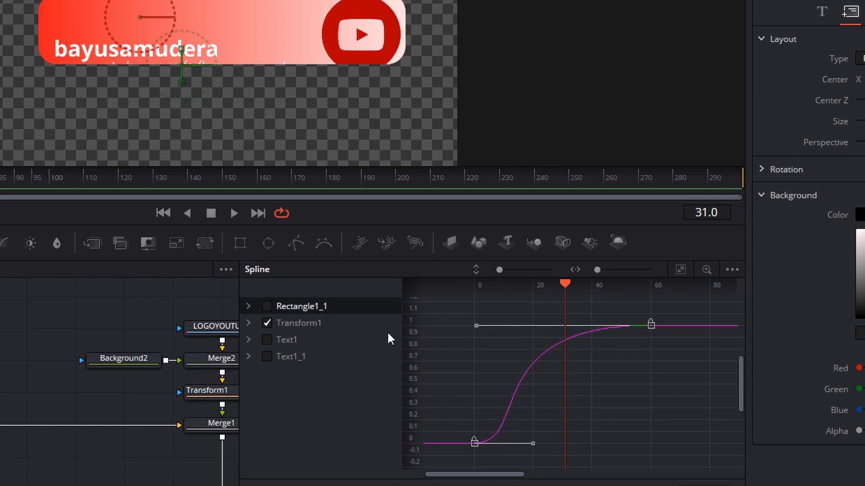
Show only Text1's curve, smooth both keyframes and extend the frame 60 handle back to about frame 0
left_click(267, 323)
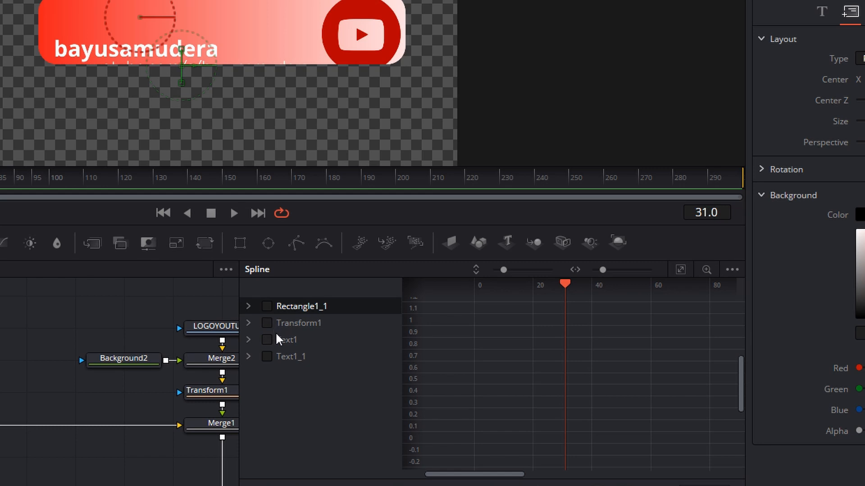
left_click(267, 340)
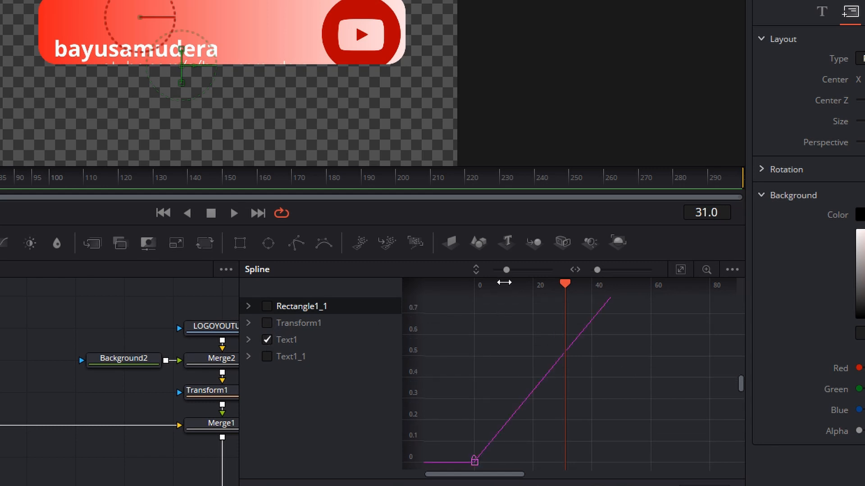
left_click_drag(506, 270, 498, 270)
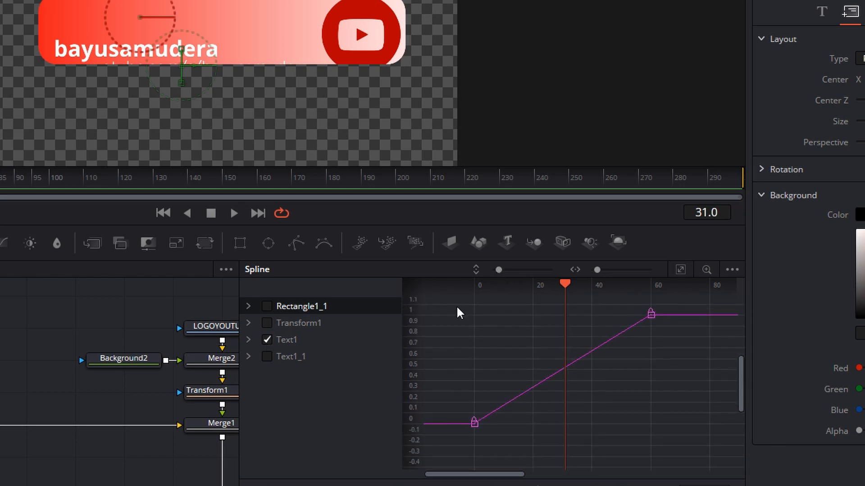
left_click_drag(454, 298, 677, 443)
key("s")
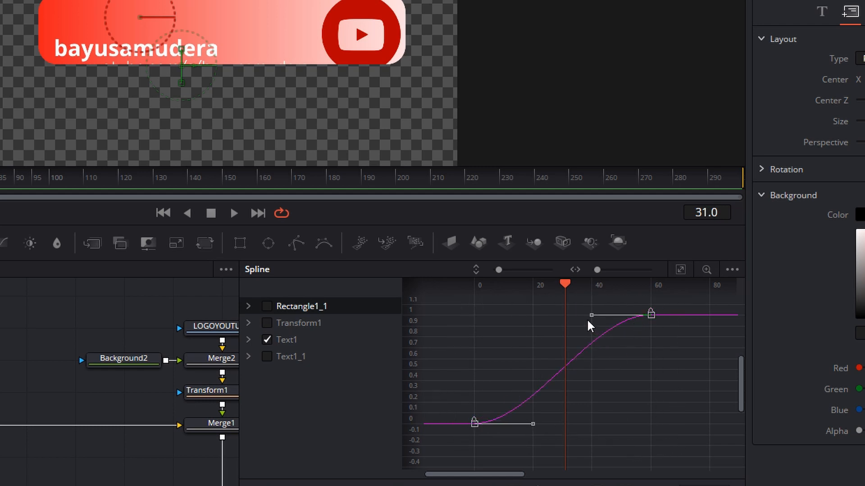
left_click_drag(591, 316, 472, 324)
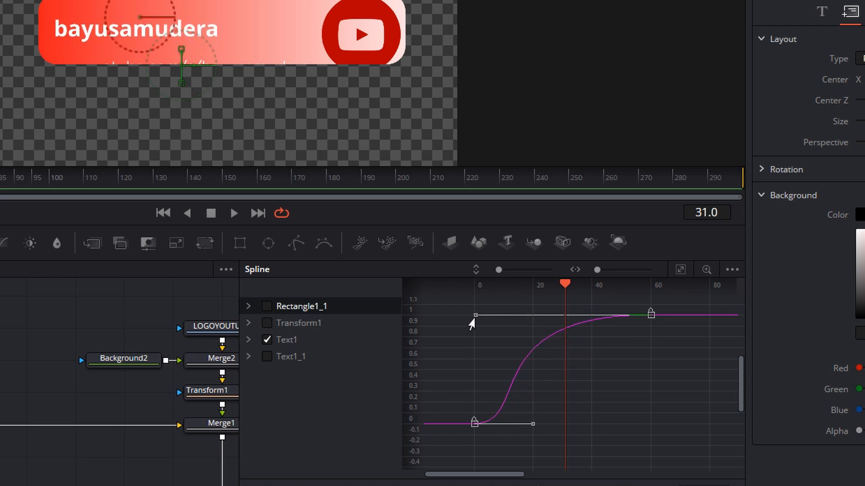
Show only Text1_1's curve in the spline graph, with both of its keyframes in view
left_click(266, 341)
left_click(267, 357)
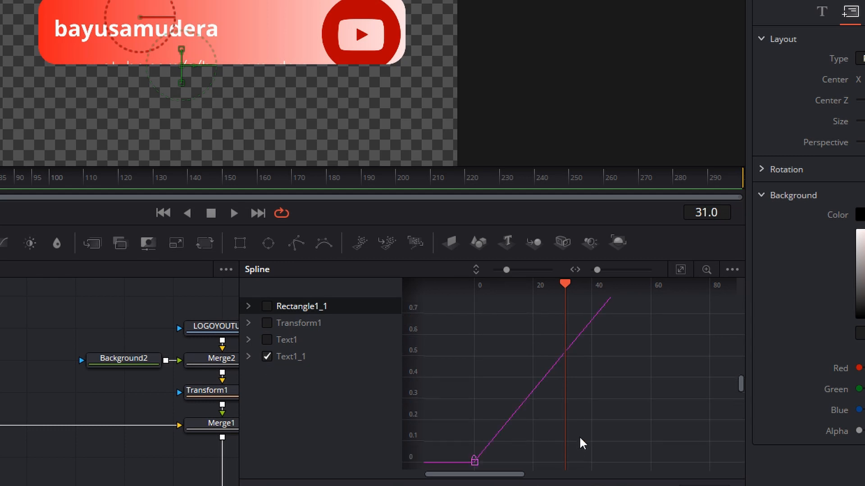
left_click_drag(505, 275, 496, 275)
left_click_drag(459, 308, 687, 454)
key("s")
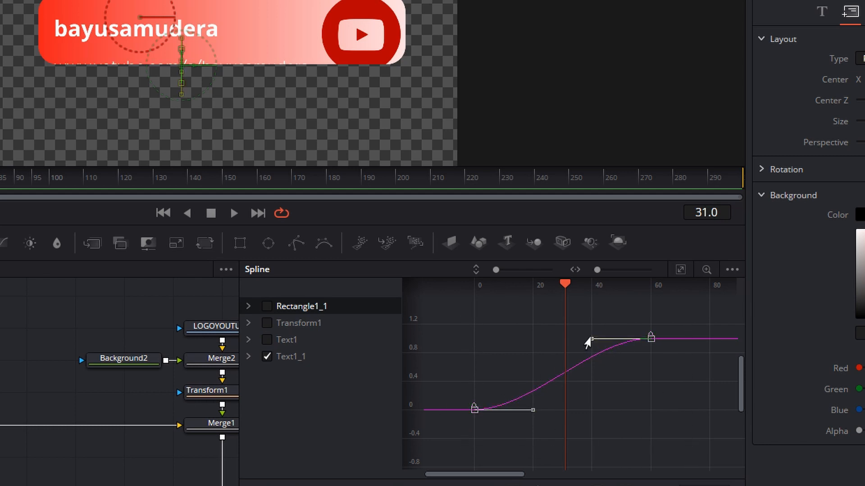
left_click_drag(590, 338, 591, 340)
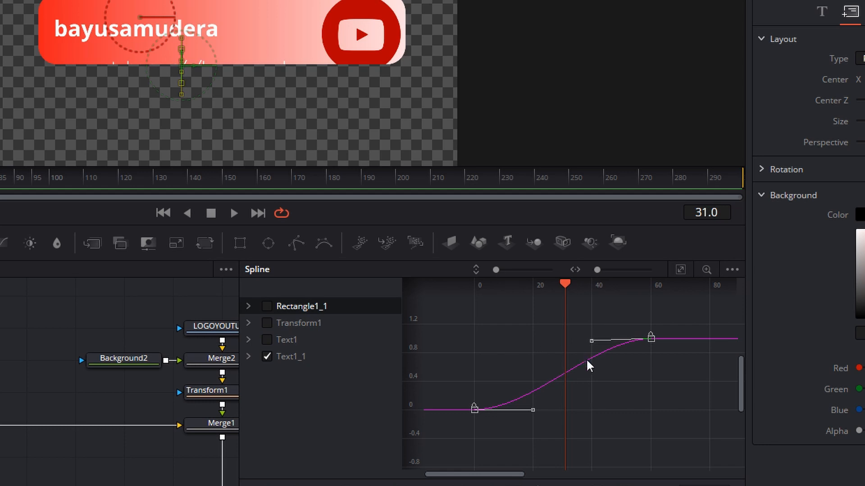
key("ctrl+z")
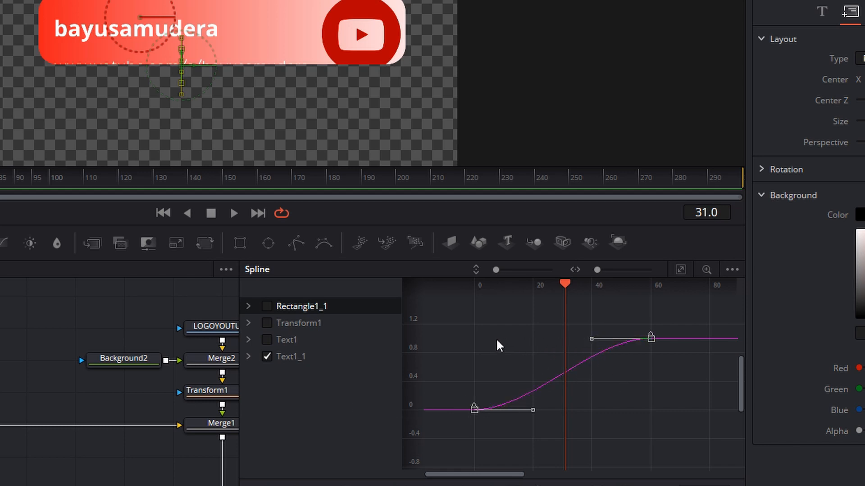
left_click(586, 350)
key("ctrl+z")
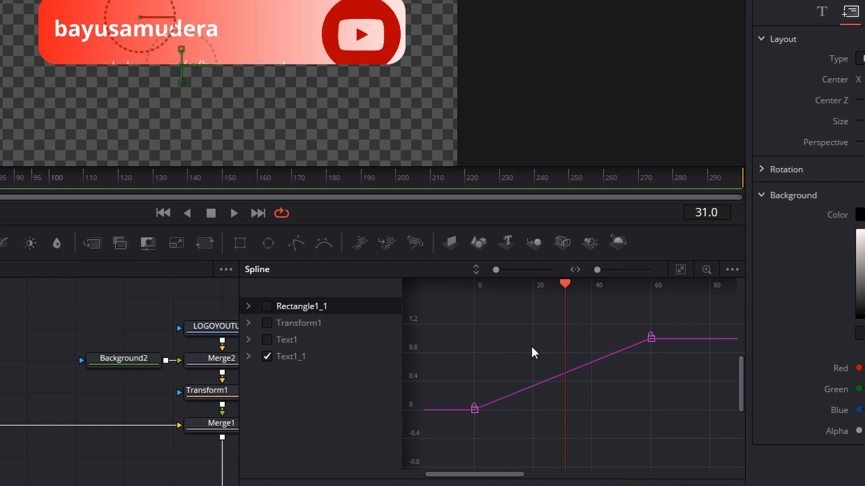
Smooth both keyframes of Text1_1's curve and extend the frame 60 handle back to about frame 0
left_click_drag(453, 303, 681, 436)
key("s")
left_click_drag(592, 338, 563, 339)
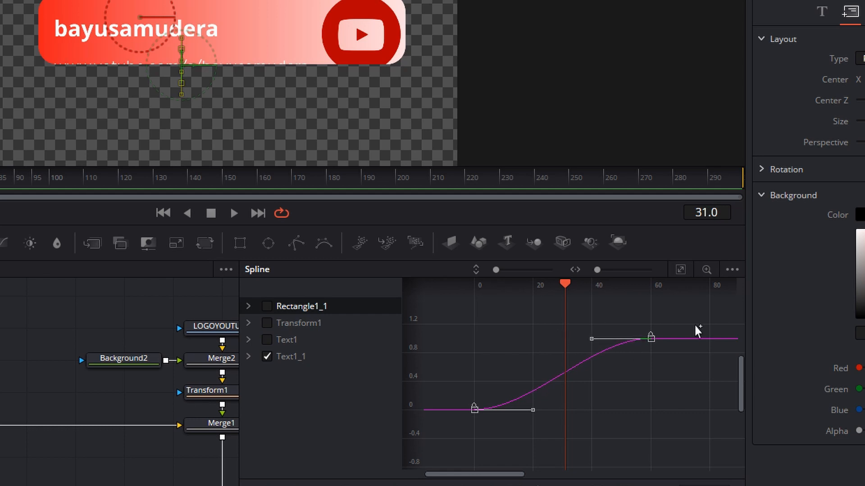
left_click_drag(496, 270, 499, 271)
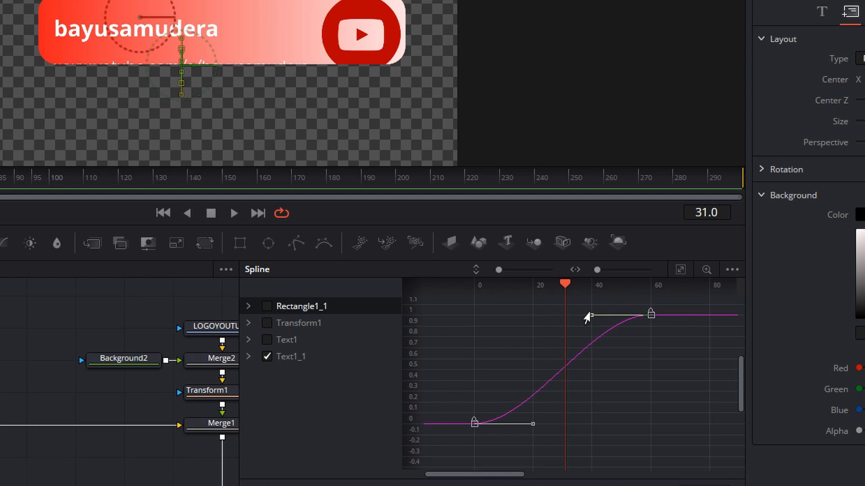
left_click_drag(589, 321, 474, 316)
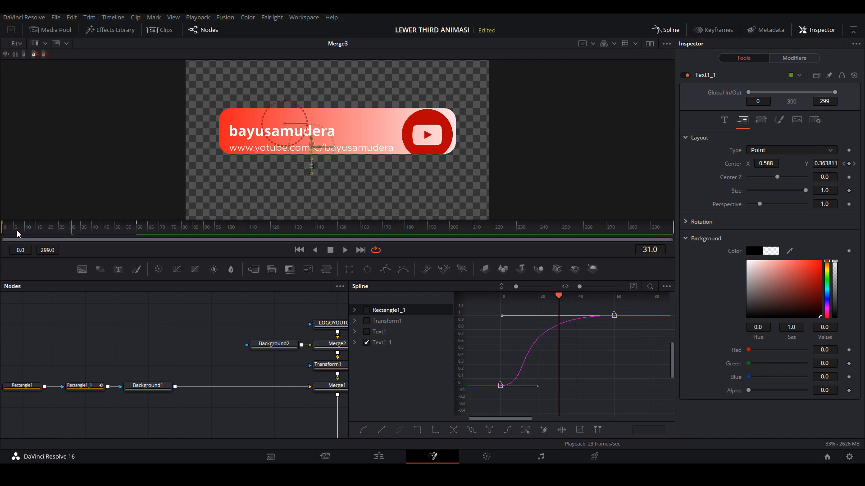
Play back the eased lower third animation from frame 0, then hide Text1_1's curve and close the Spline editor
left_click_drag(18, 232, 2, 231)
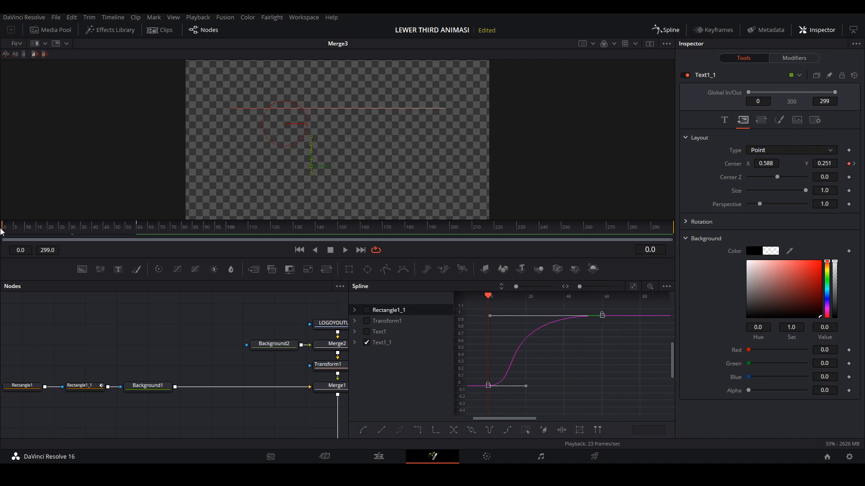
key("space")
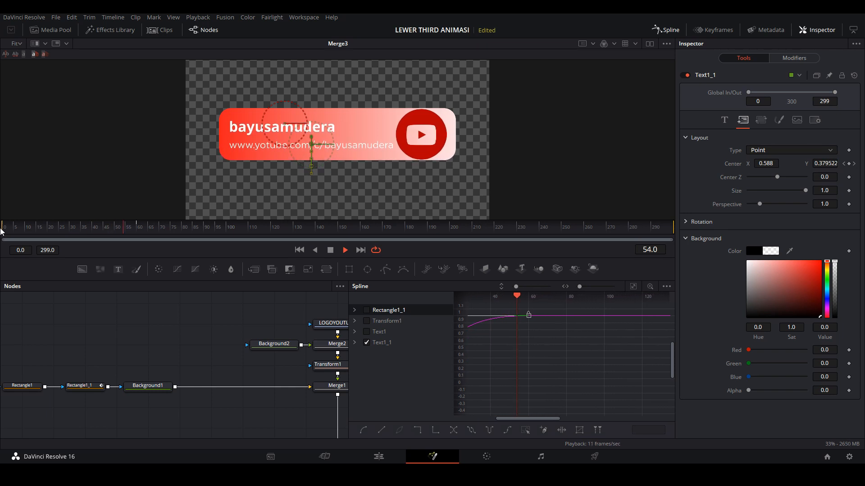
key("space")
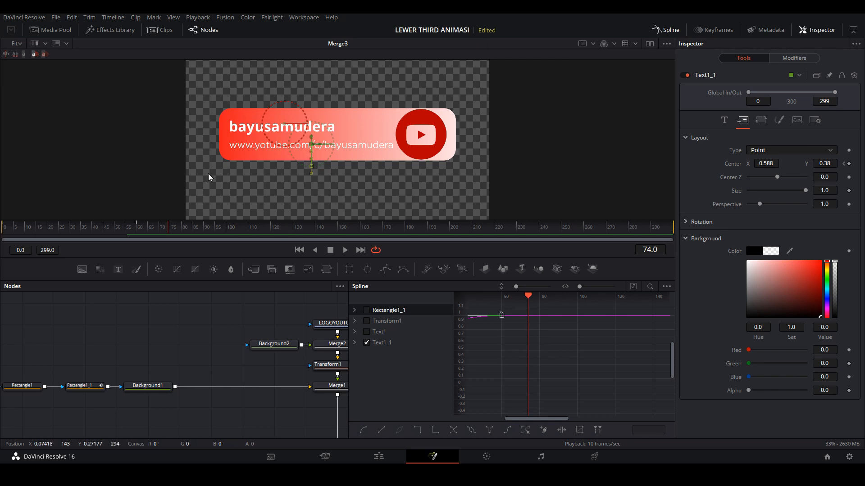
left_click(367, 344)
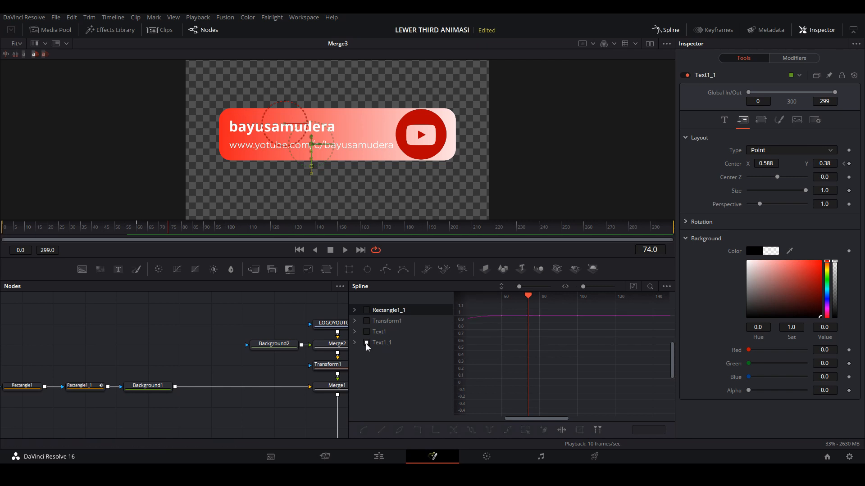
left_click(668, 31)
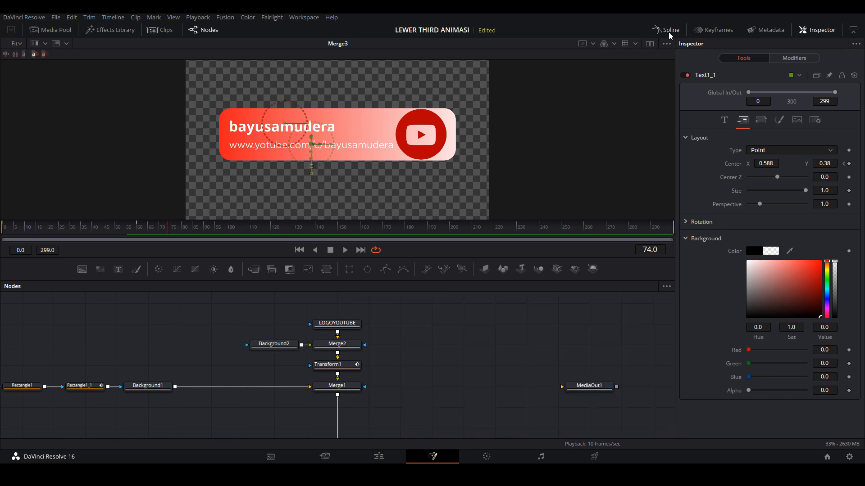
Connect Merge3's output to MediaOut1 and check the final output in the viewer by scrubbing back to frame 23
scroll(472, 324, "down", 4)
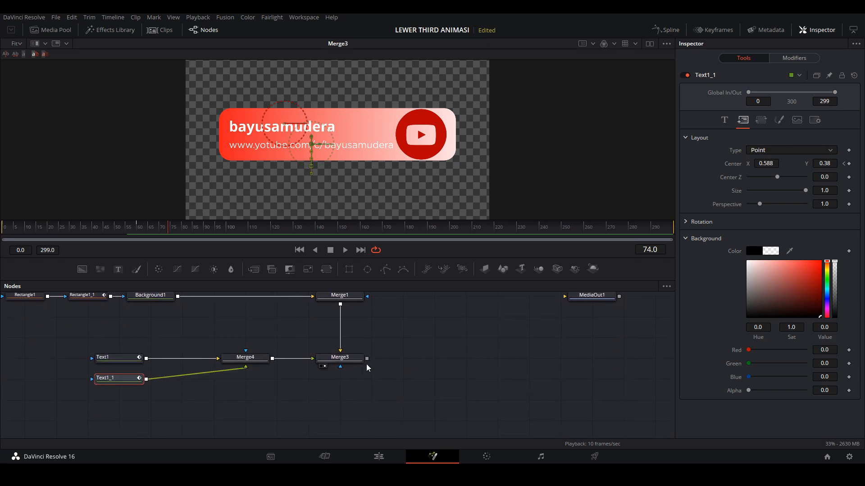
left_click_drag(401, 358, 409, 405)
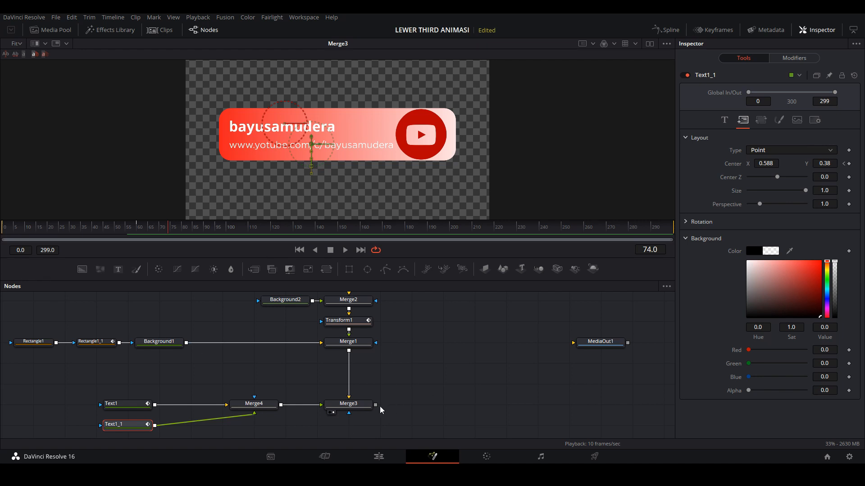
left_click_drag(375, 405, 358, 159)
left_click_drag(130, 226, 57, 228)
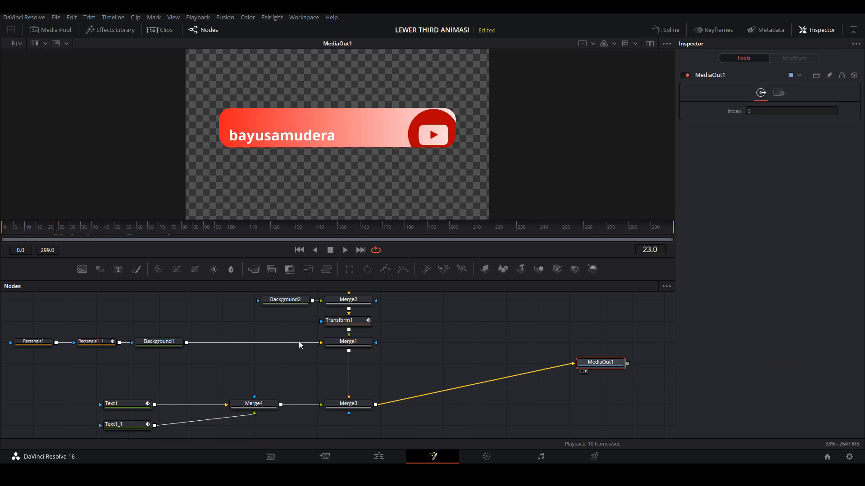
Switch to the Edit page and play the Fusion Composition clip from the start of the timeline to its end
left_click(379, 457)
key("Home")
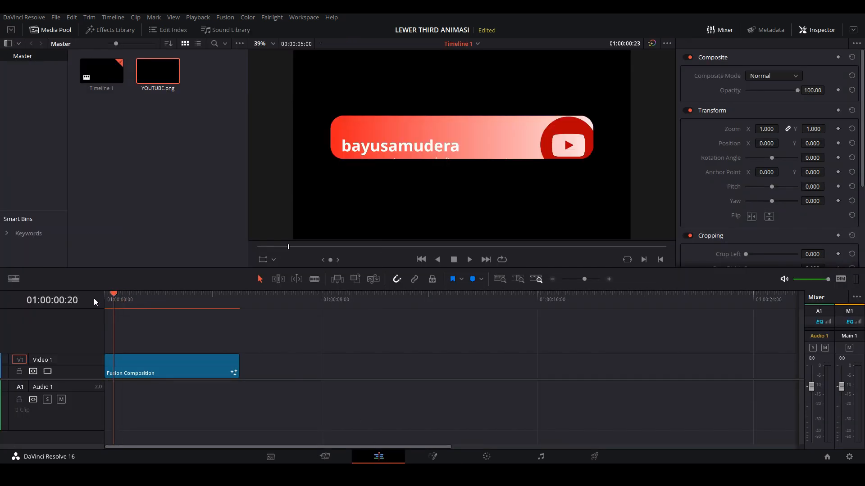
key("space")
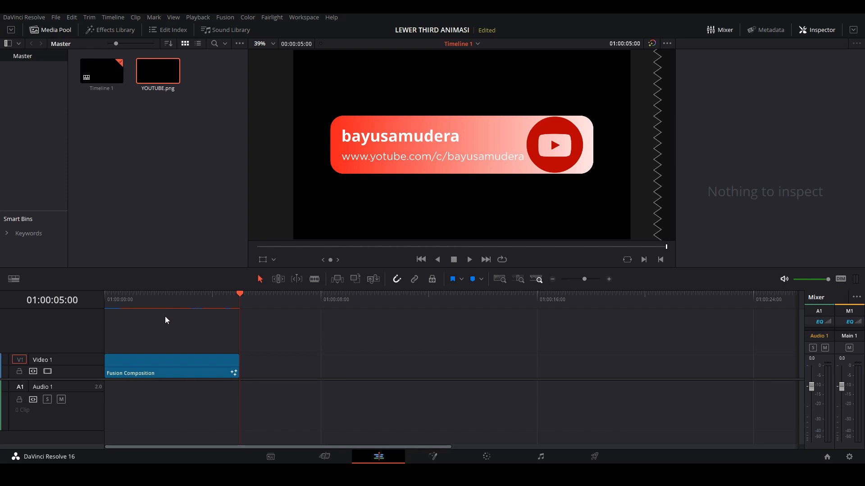
Replay the lower third's opening animation several times from 01:00:00:00 to check its motion
left_click_drag(130, 301, 93, 295)
key("space")
left_click_drag(115, 298, 95, 301)
key("space")
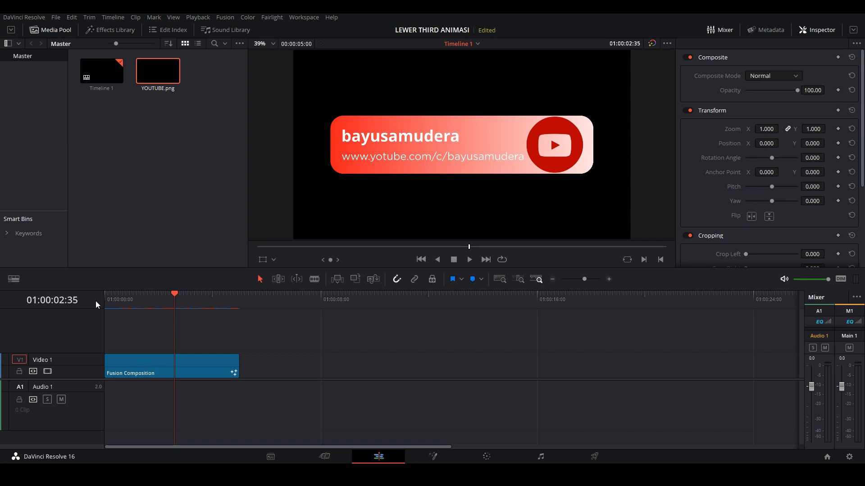
left_click_drag(123, 297, 110, 303)
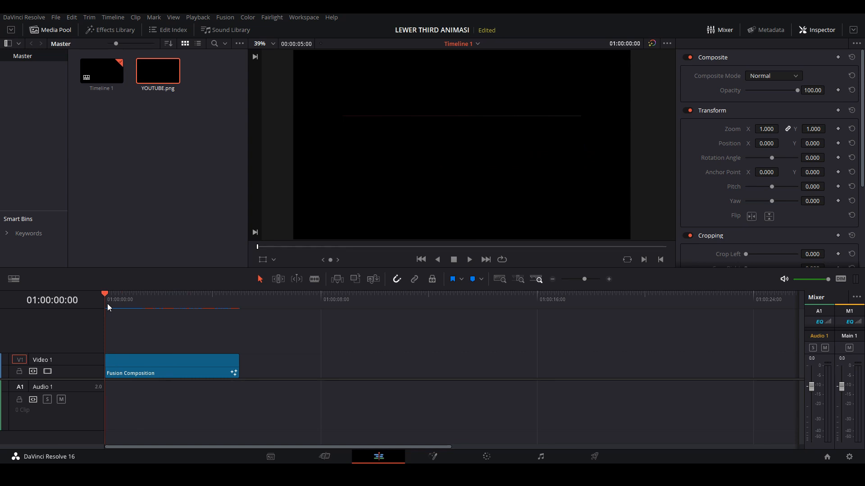
key("space")
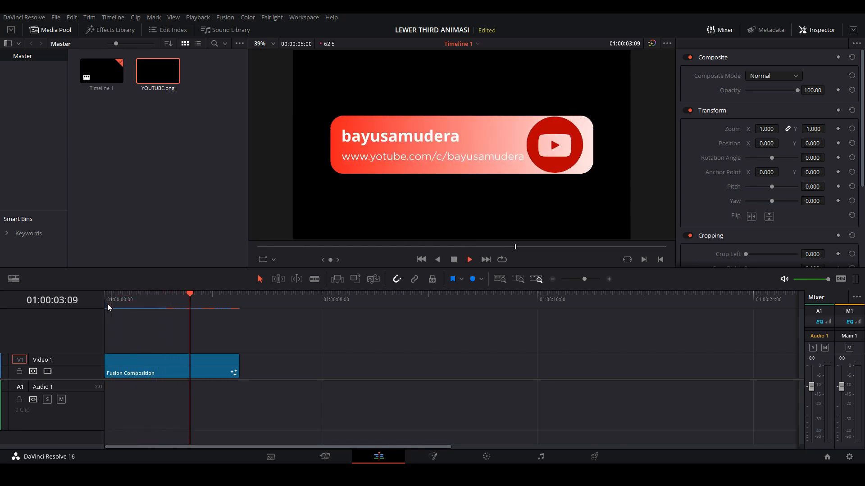
key("space")
left_click(103, 300)
mouse_move(106, 301)
left_mouse_down()
mouse_move(196, 309)
mouse_move(103, 299)
left_mouse_up()
key("space")
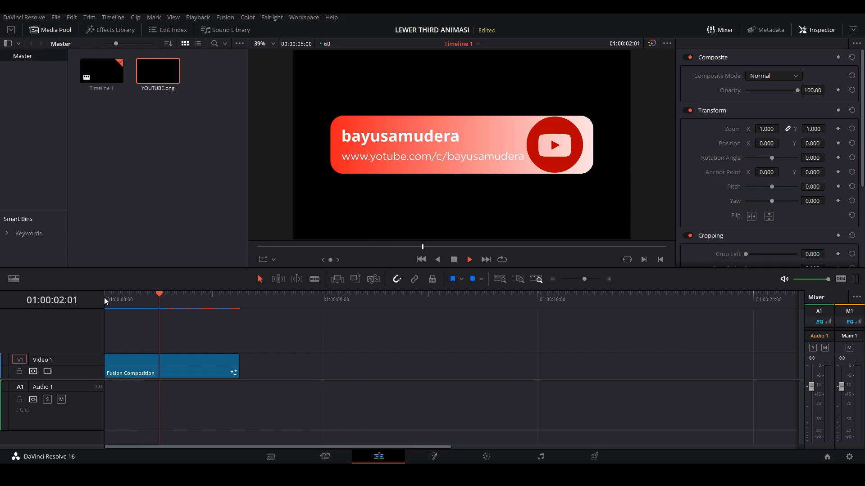
key("space")
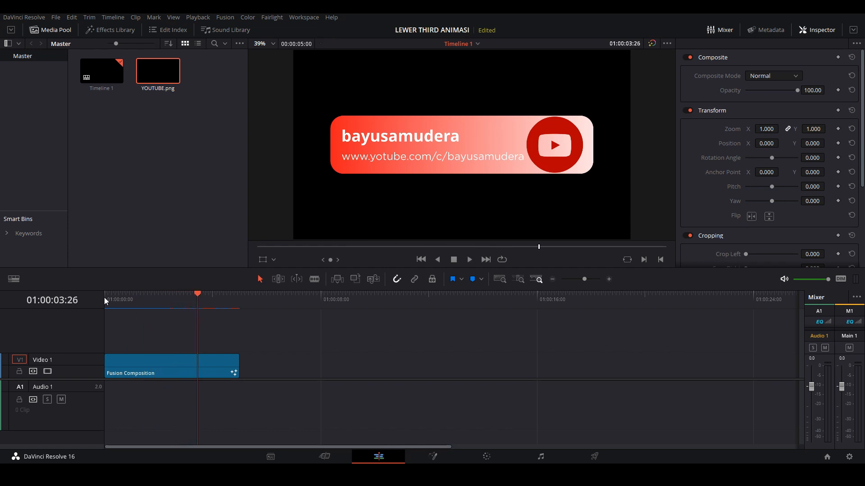
Play the Fusion Composition clip up to 01:00:03:30, trim its end there and place a copy directly after it
left_click_drag(107, 298, 174, 309)
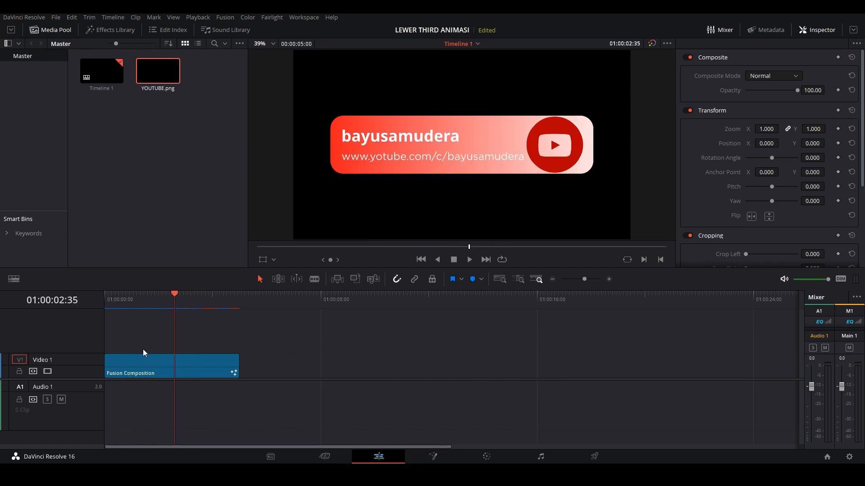
left_click(140, 364)
left_click_drag(117, 300, 105, 296)
key("space")
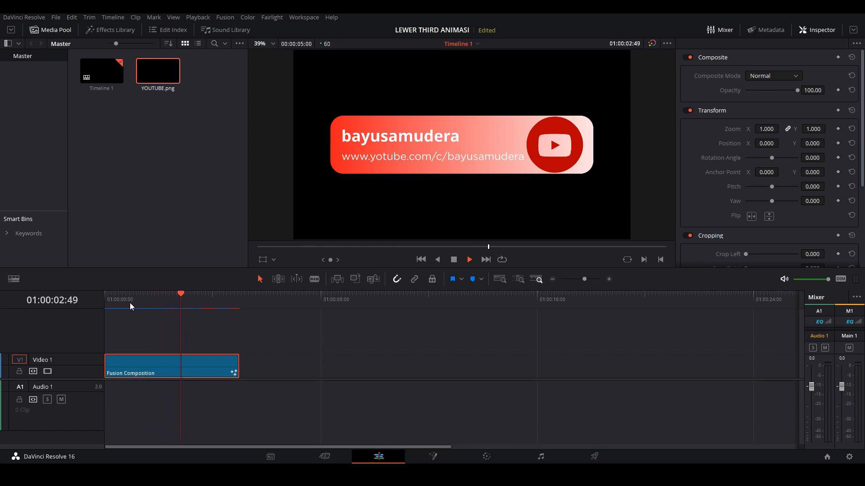
key("space")
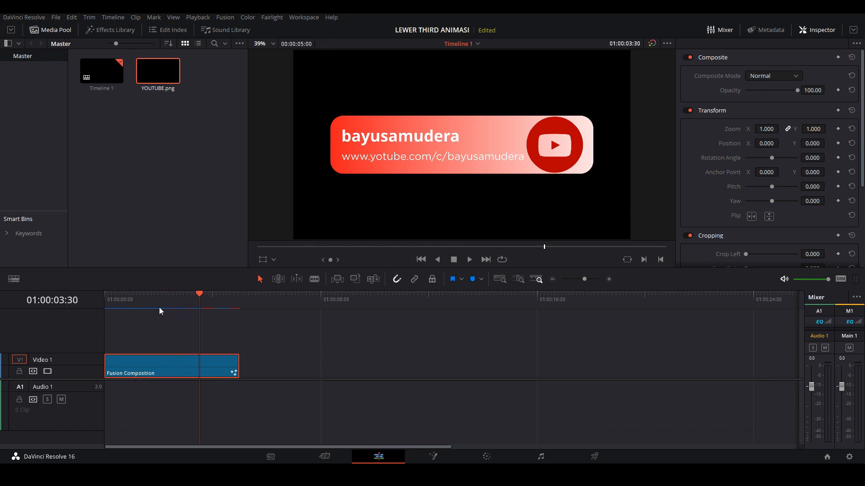
mouse_move(234, 364)
left_mouse_down()
mouse_move(197, 364)
mouse_move(242, 363)
left_mouse_up()
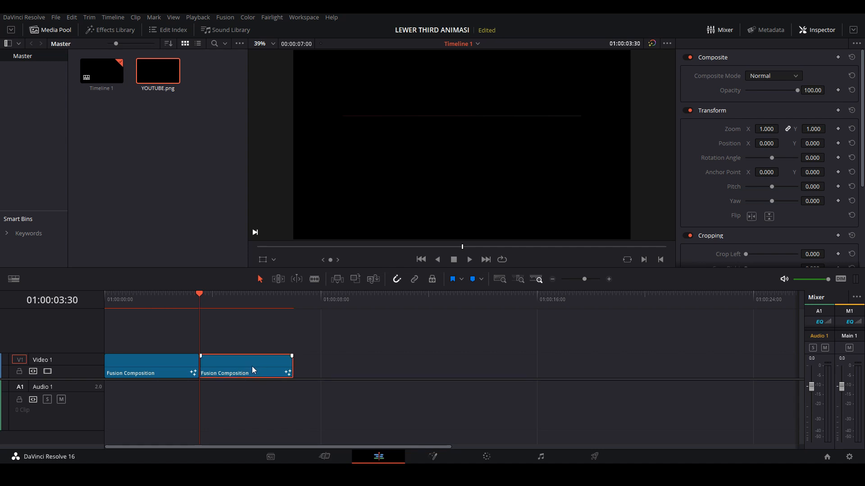
Convert the second Fusion Composition clip on Video 1 into a compound clip with the default settings
right_click(253, 366)
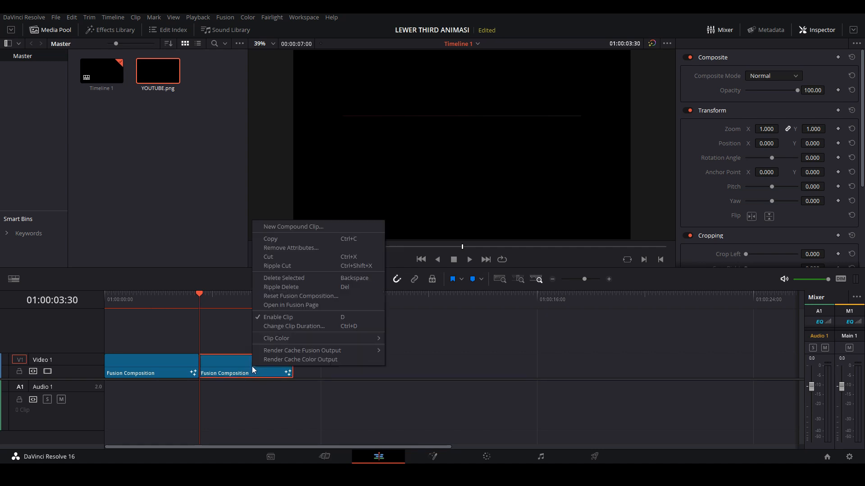
left_click(283, 226)
left_click(493, 263)
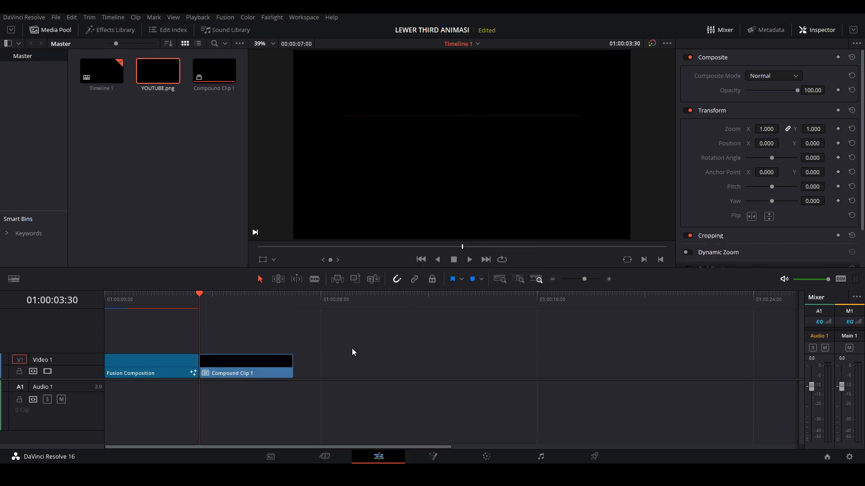
Reverse the playback speed of the compound clip on Video 1
right_click(242, 364)
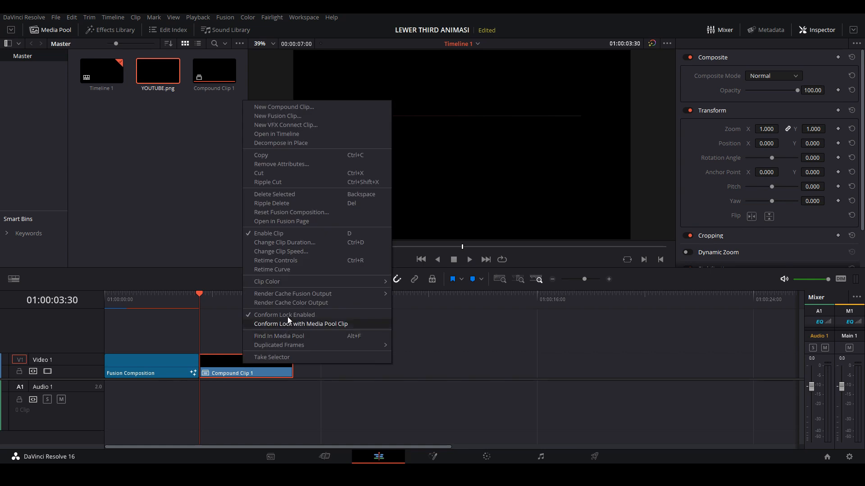
left_click(293, 252)
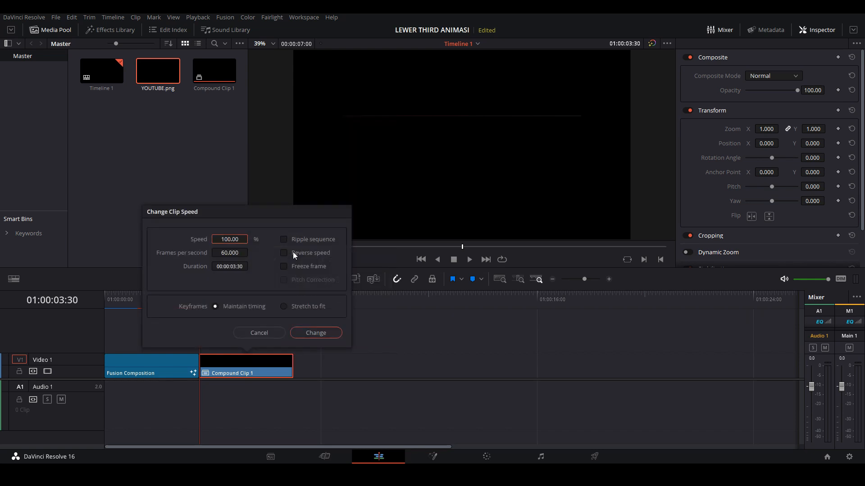
left_click(284, 252)
left_click(316, 333)
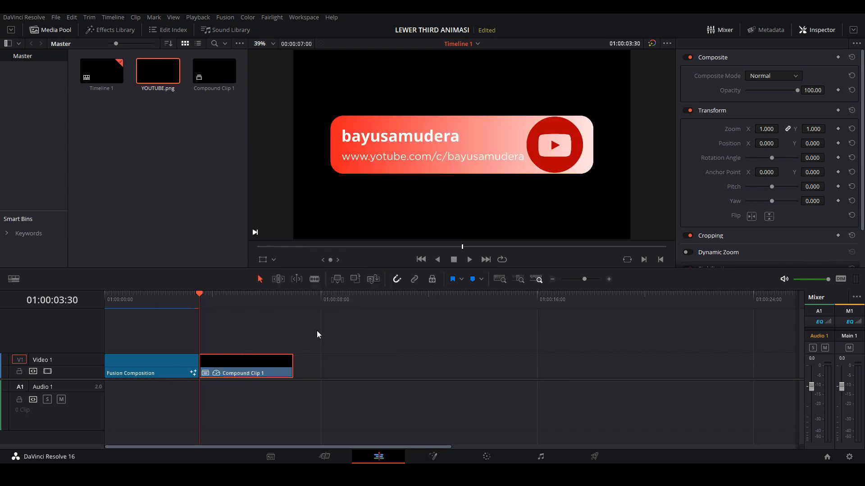
Play back the reversed compound clip to its end and scrub to 01:00:06:04 to check the closing animation
key("space")
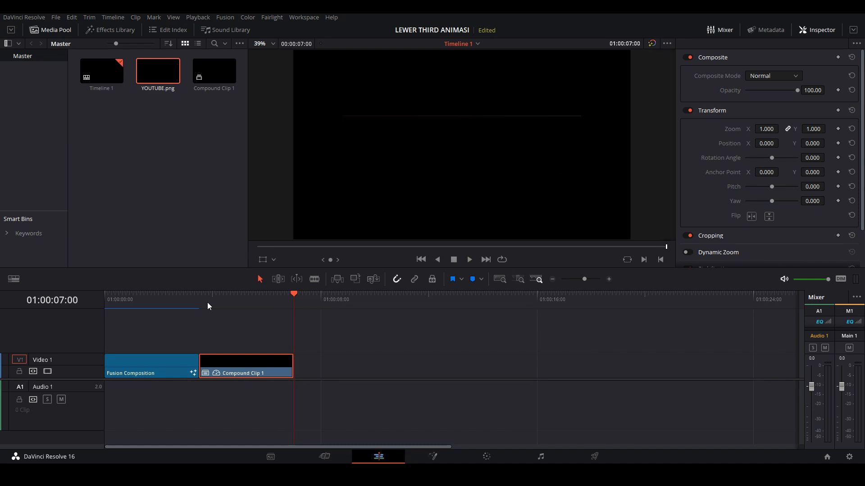
left_click(252, 299)
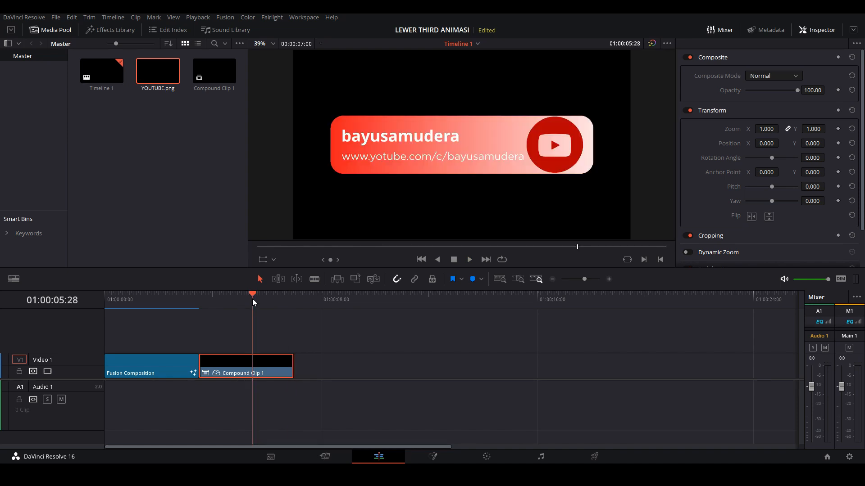
key("space")
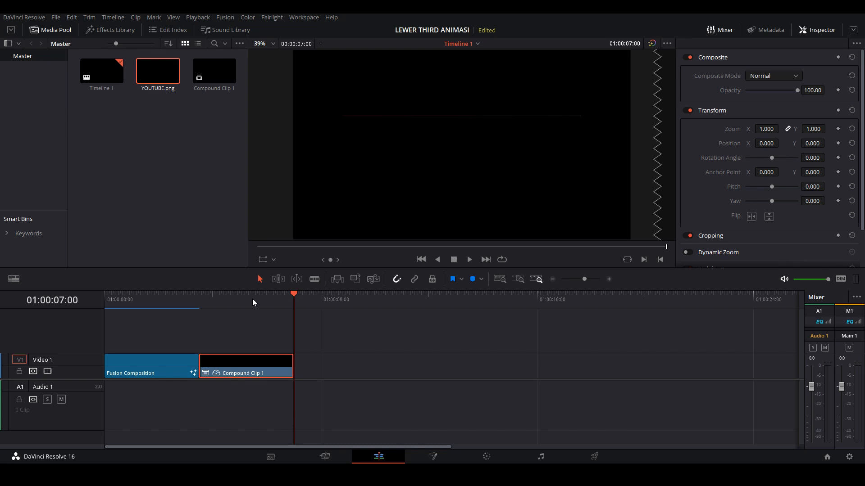
left_click(200, 310)
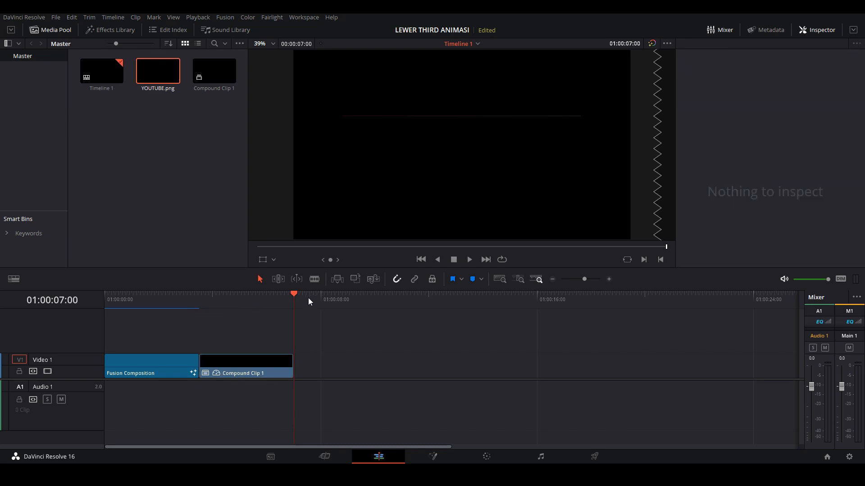
left_click_drag(251, 300, 269, 302)
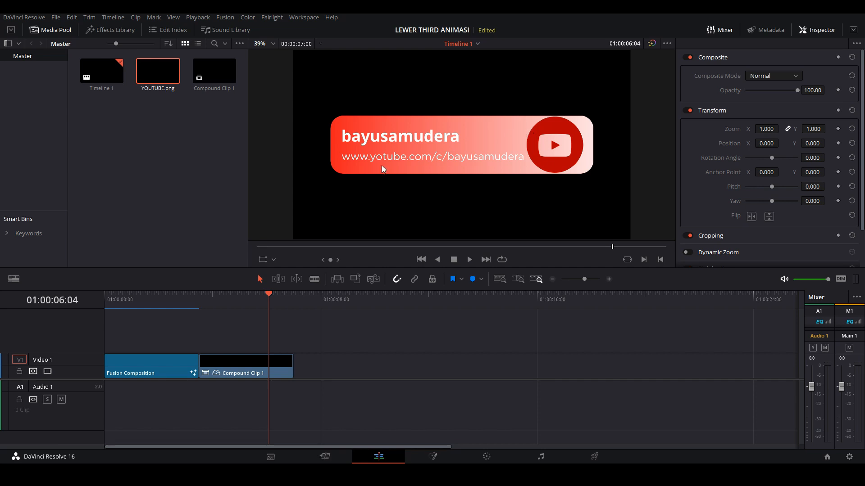
Play the full lower third from 01:00:00:00 across the cut into the reversed clip, stopping at about 01:00:04:12
left_click_drag(114, 293, 100, 302)
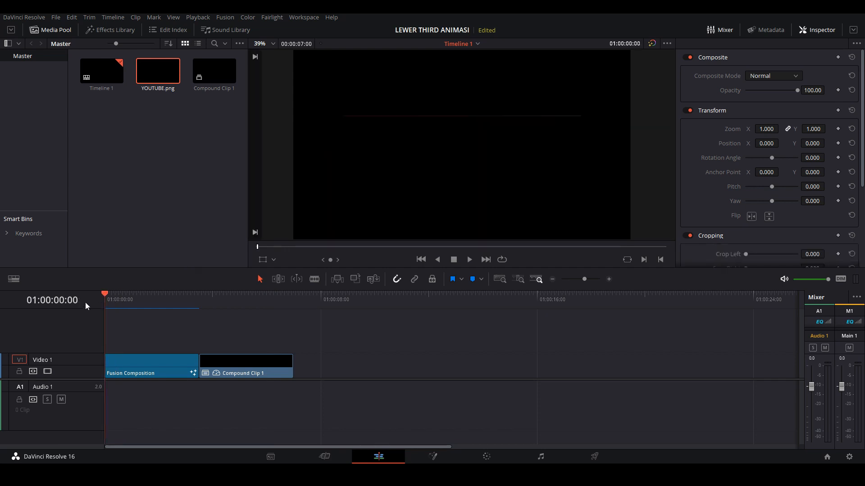
key("space")
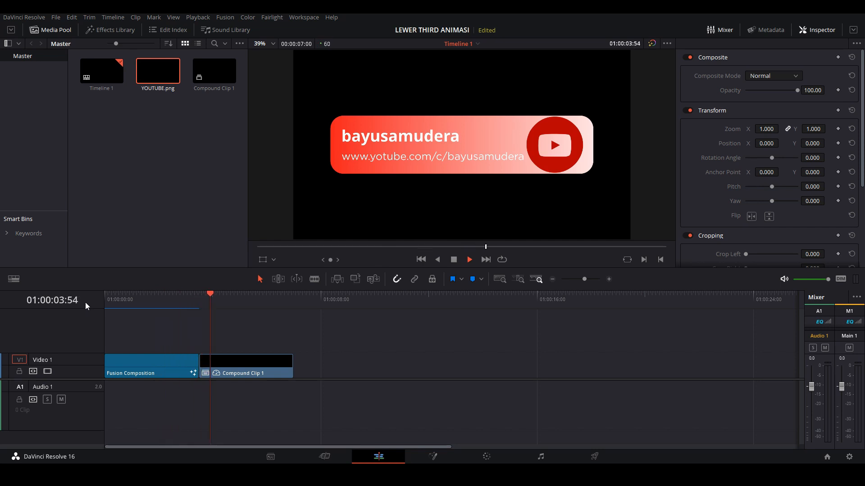
key("space")
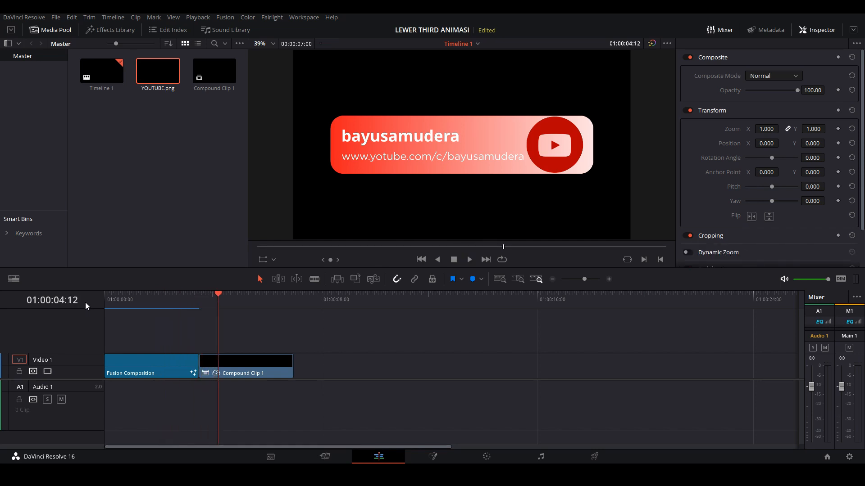